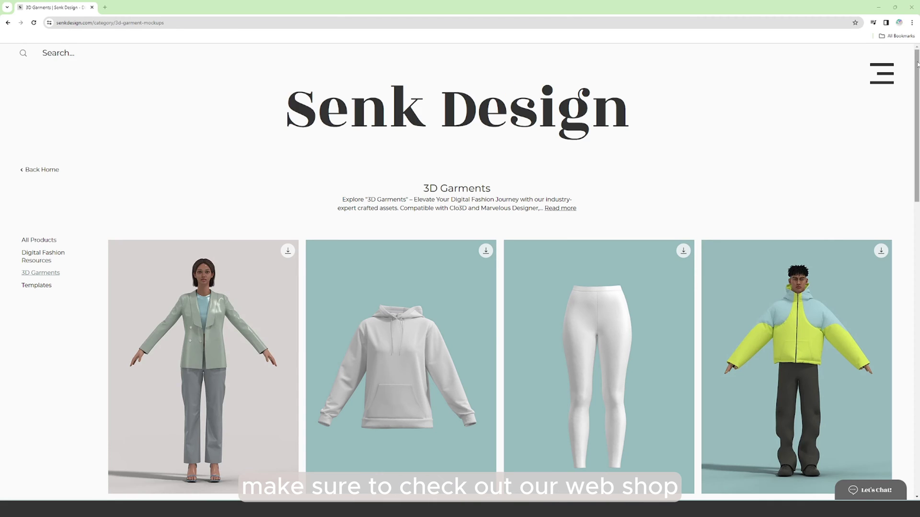
Scroll the 3D Garments page to reveal product names, prices and Add to Cart buttons
drag(916, 65, 917, 206)
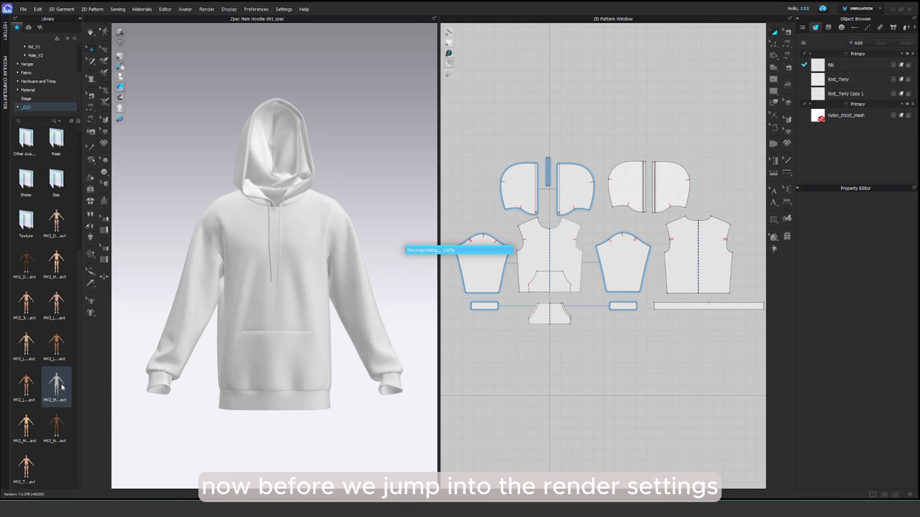
Apply the MV2 A-pose from the Library's Pose folder to the avatar
double_click(56, 139)
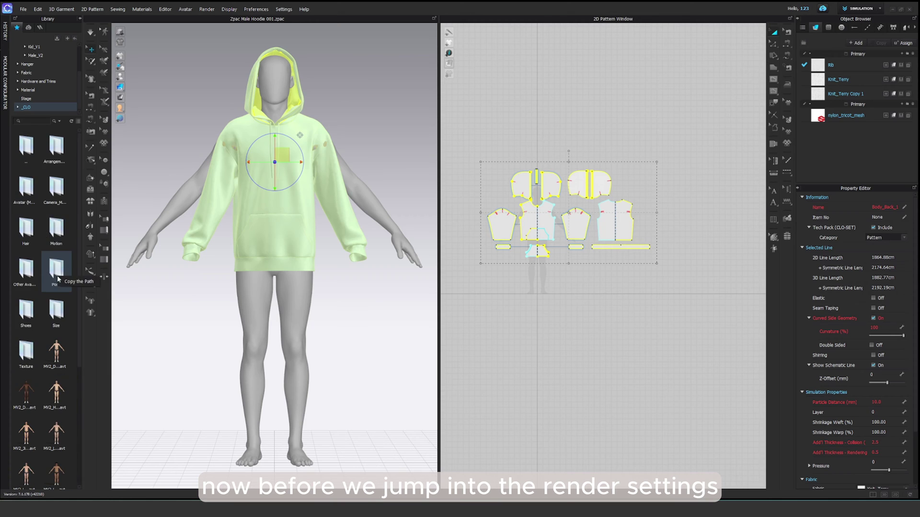
double_click(28, 274)
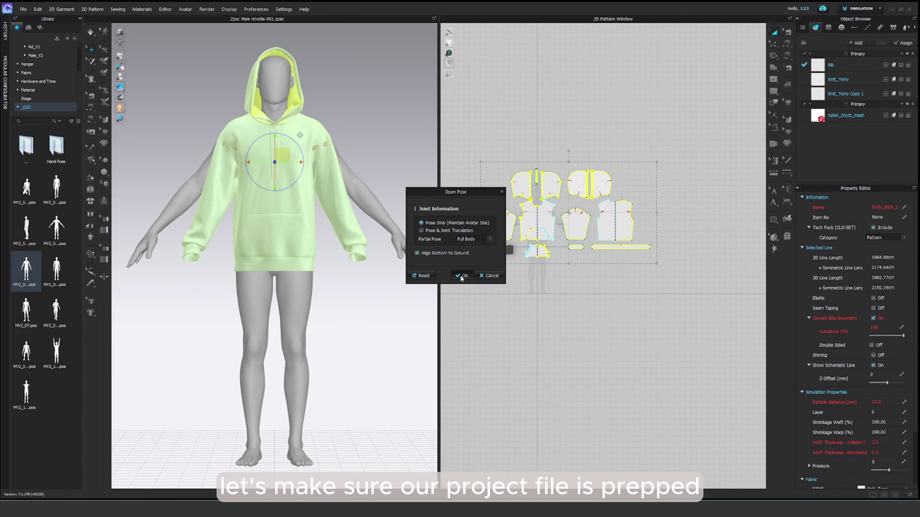
click(461, 272)
Deselect all the hoodie's pattern pieces
right_click(581, 185)
click(618, 257)
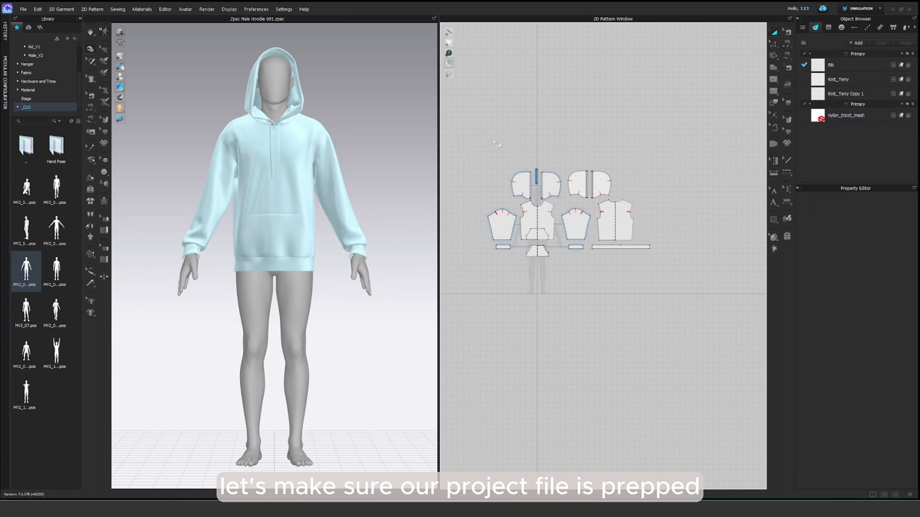
right_click(618, 216)
click(618, 259)
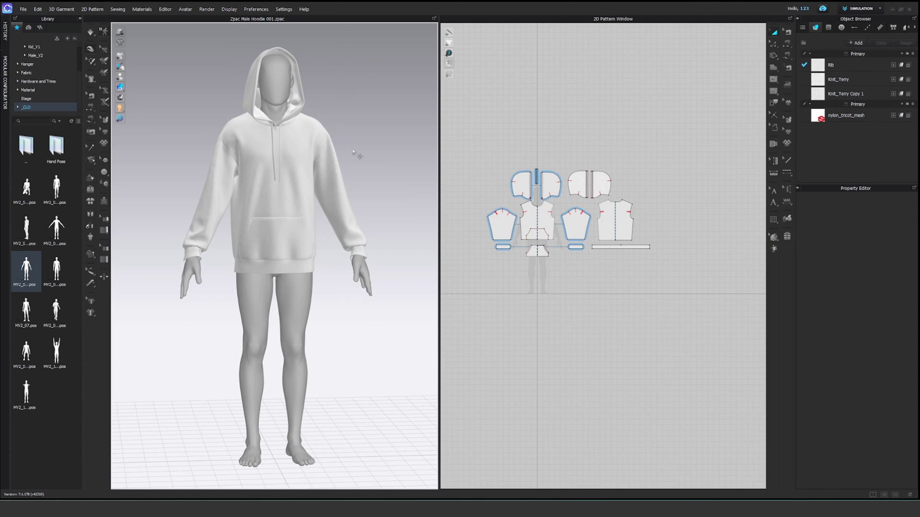
Switch the 3D view to Thick Textured Surface display
right_drag(353, 152, 314, 114)
click(120, 87)
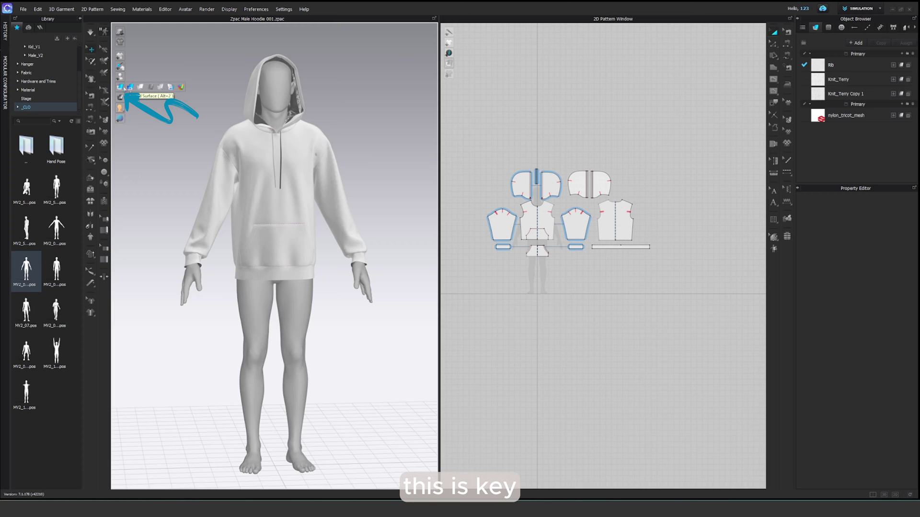
click(130, 87)
Select all pattern pieces and recolour the hoodie fabric sage green
scroll(175, 136, up, 5)
scroll(176, 137, down, 5)
scroll(257, 339, up, 5)
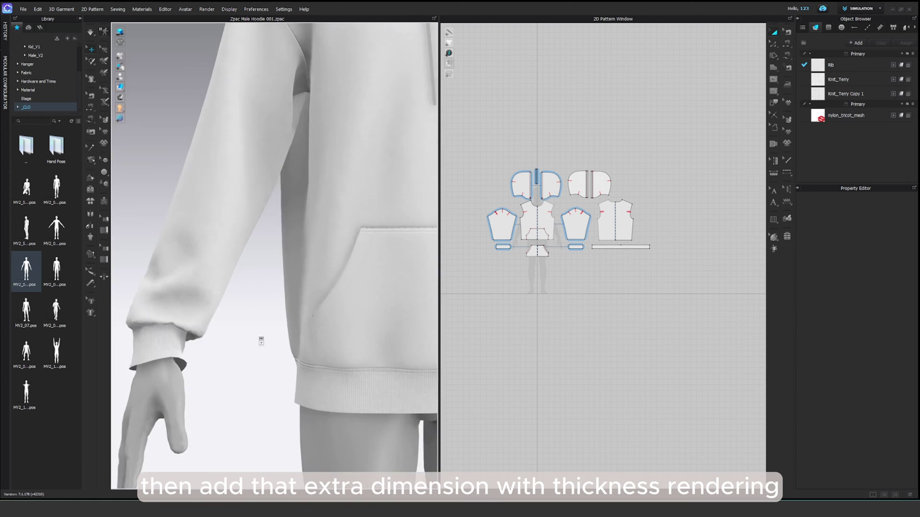
key(ctrl+a)
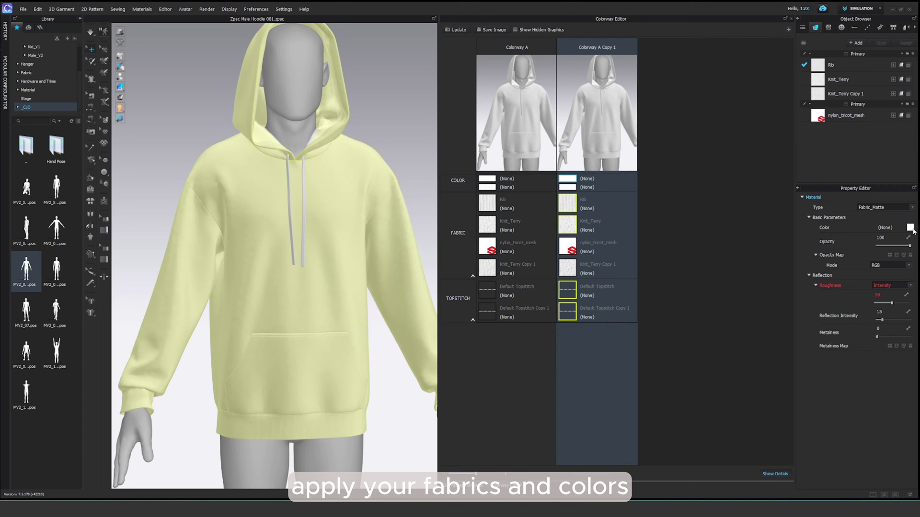
click(910, 228)
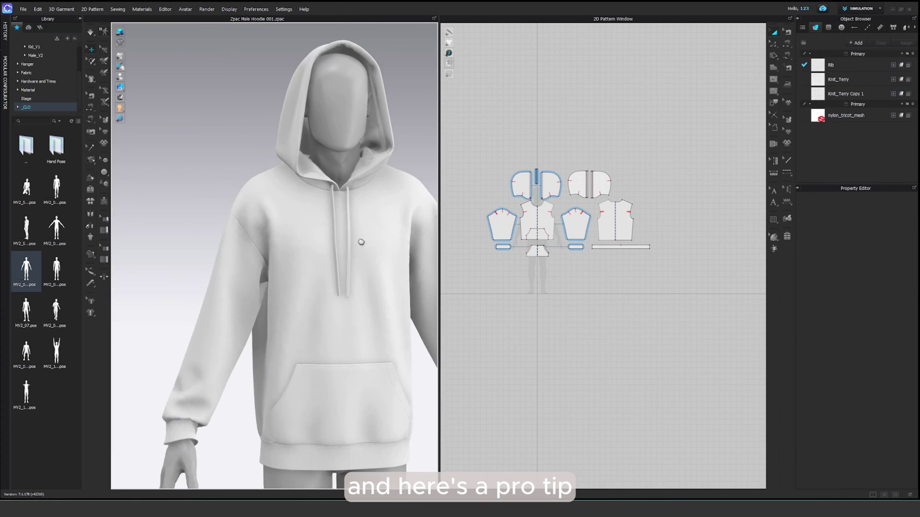
Marquee-select every pattern piece and set Particle Distance to 5 mm
scroll(318, 213, up, 5)
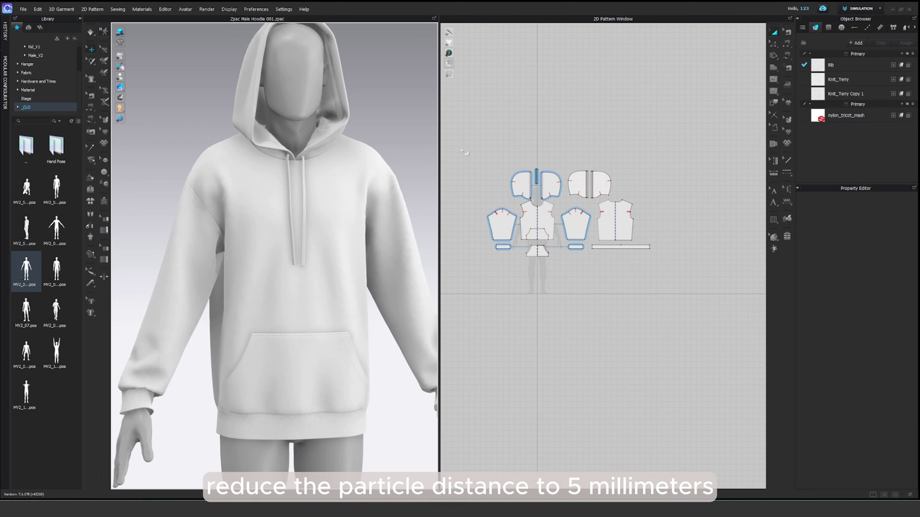
drag(461, 148, 674, 275)
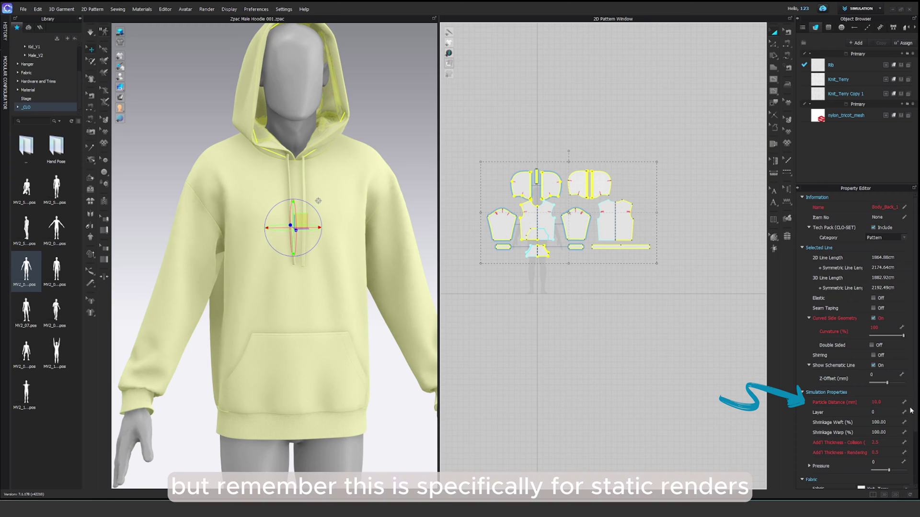
click(897, 403)
text(5)
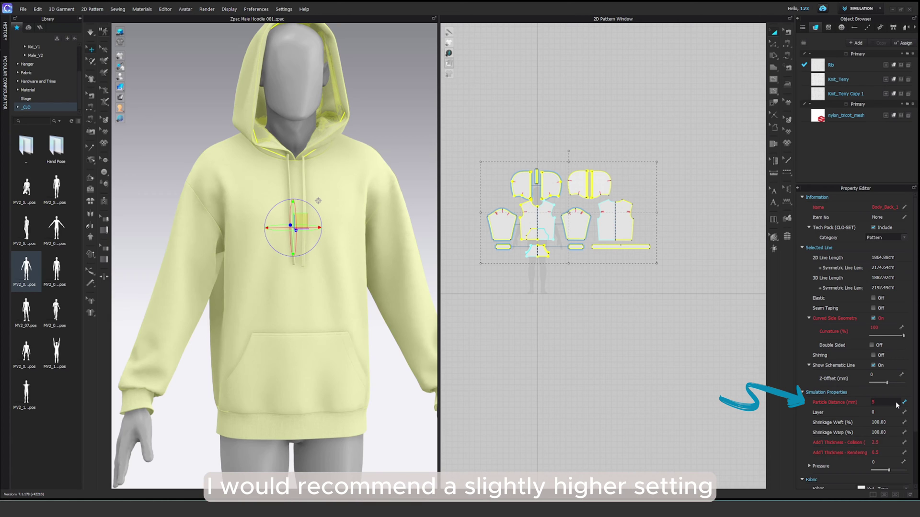
key(Return)
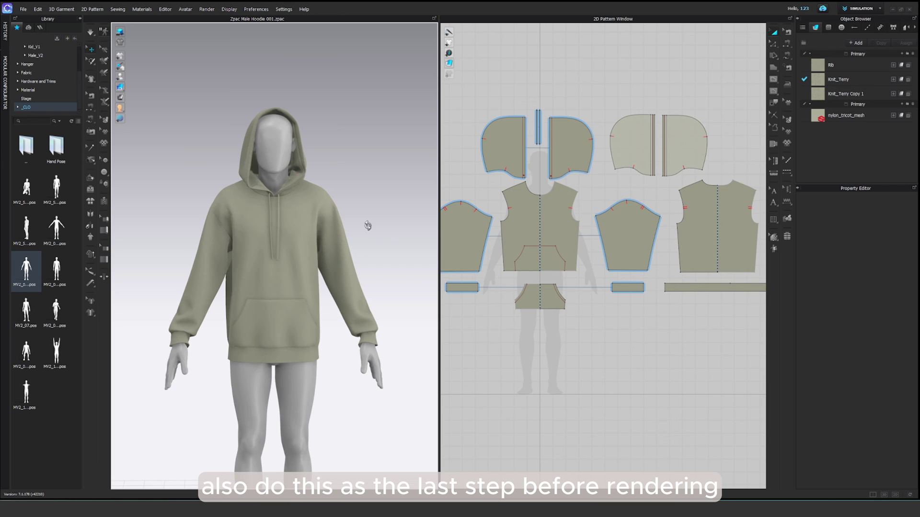
Switch simulation to Fitting (Accurate Fabric) and resimulate the hoodie
click(93, 31)
click(97, 42)
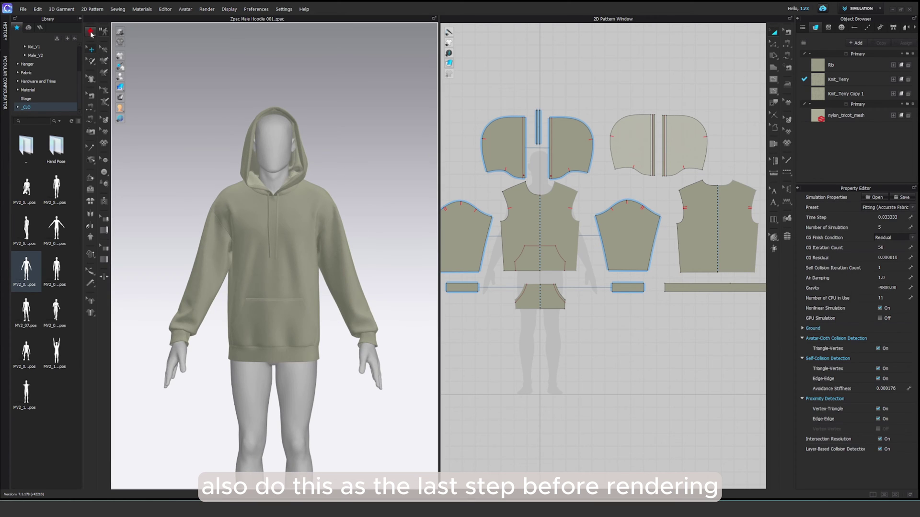
click(90, 32)
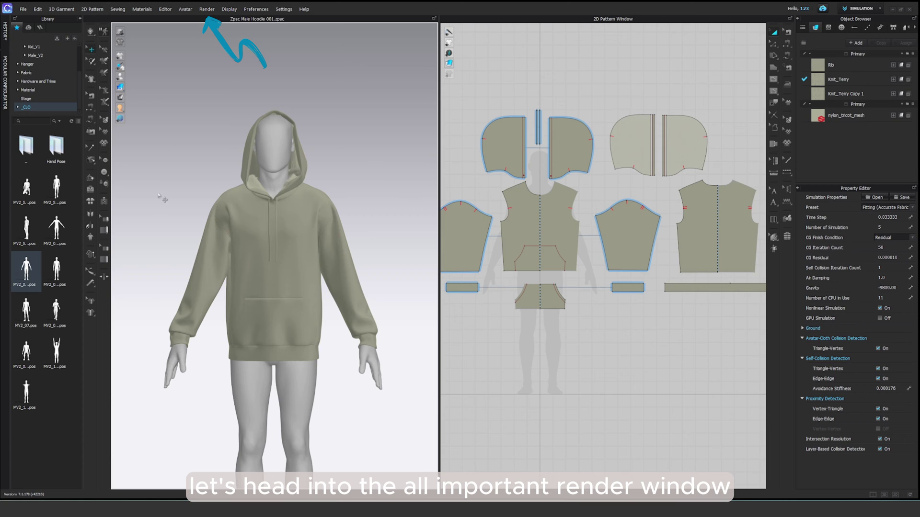
Open the Render window, run then stop the interactive preview, and show Image/Video Properties
click(207, 9)
click(213, 20)
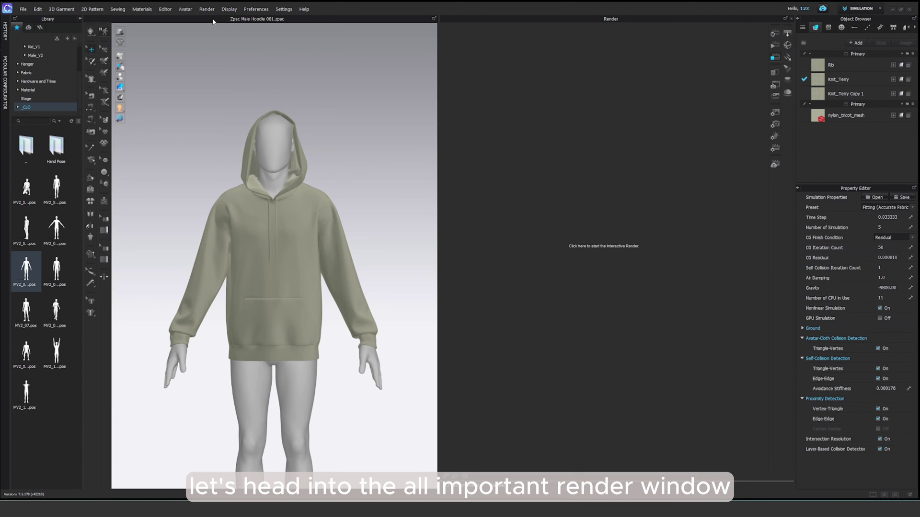
click(590, 244)
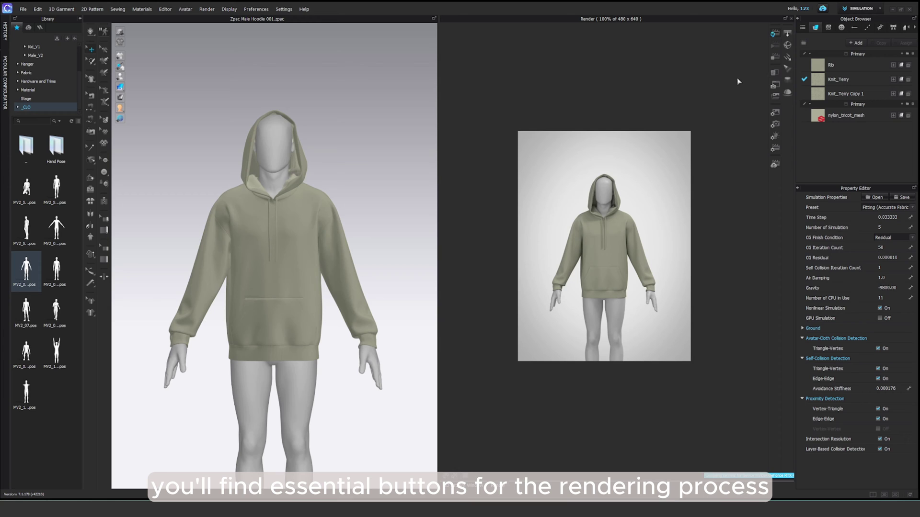
click(773, 50)
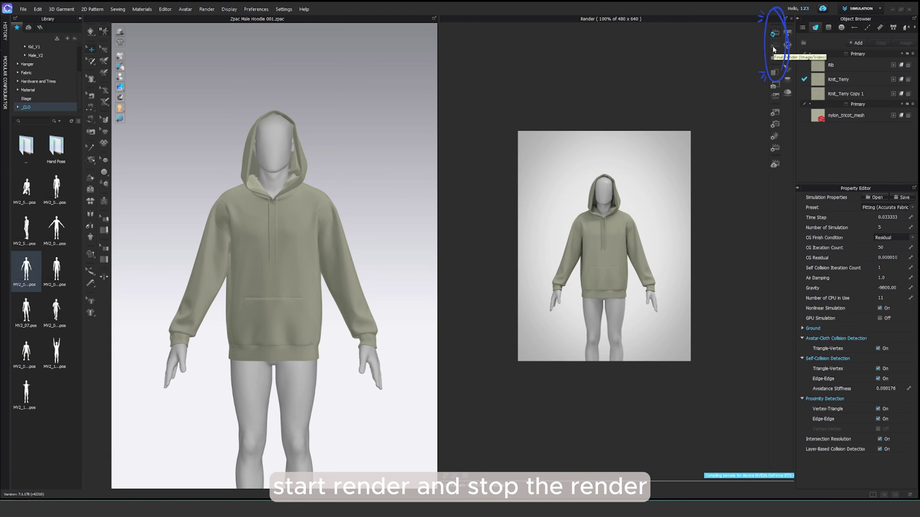
click(775, 114)
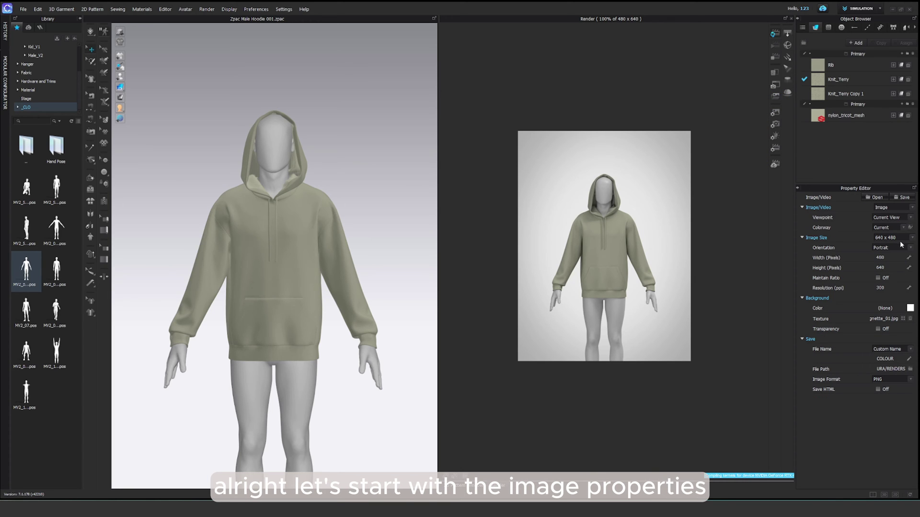
Choose Turntable Images output with Image Count 8 and Center rotation axis
click(912, 209)
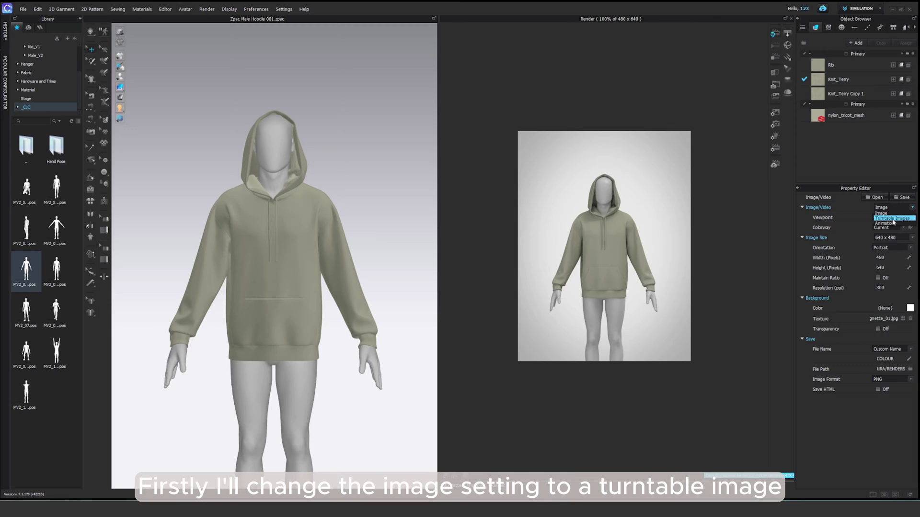
click(892, 218)
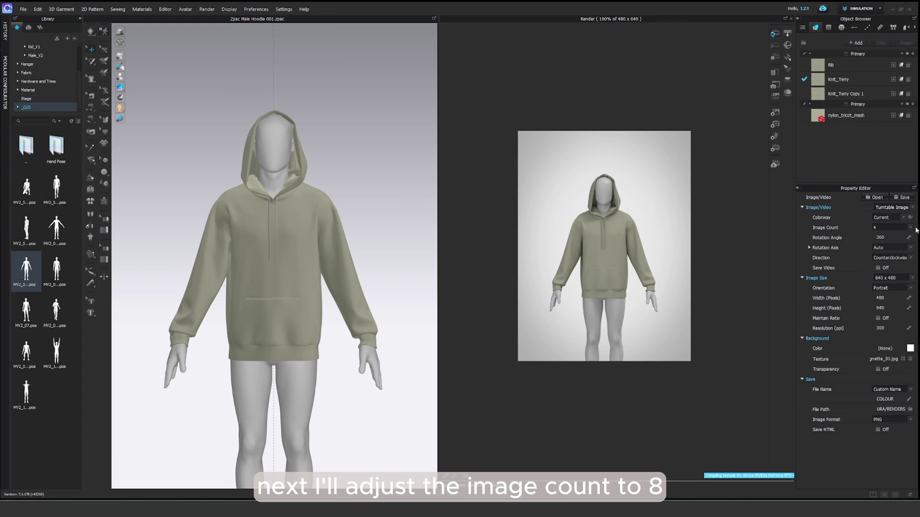
click(910, 228)
click(886, 245)
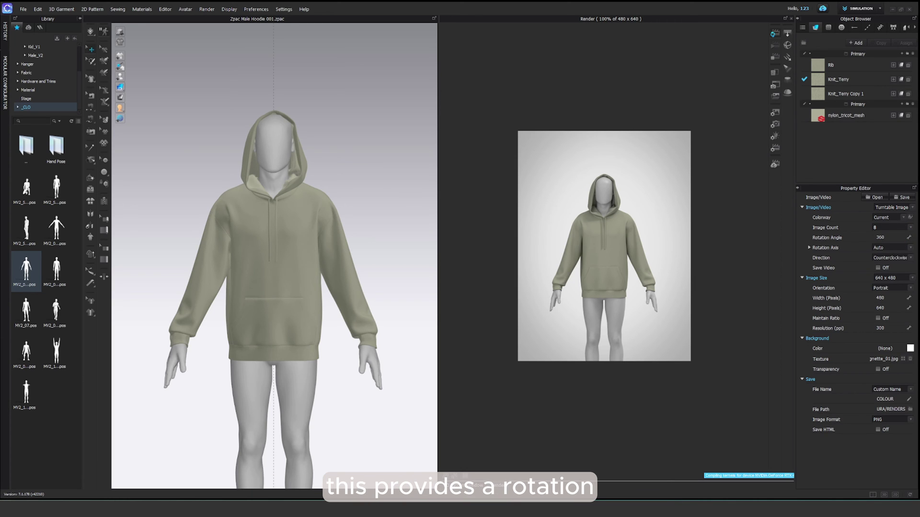
click(900, 247)
click(902, 259)
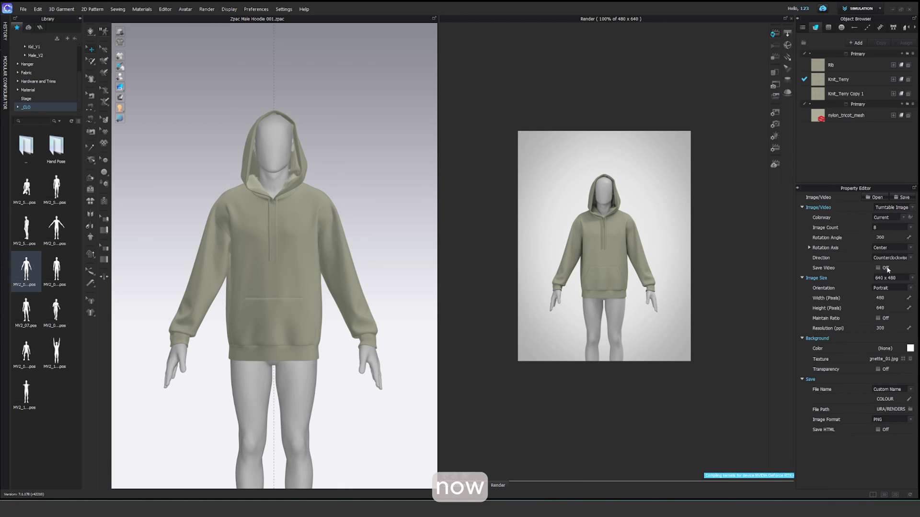
Set a custom render size of 3500 × 4500 pixels, switching orientation to Portrait
click(912, 278)
click(892, 302)
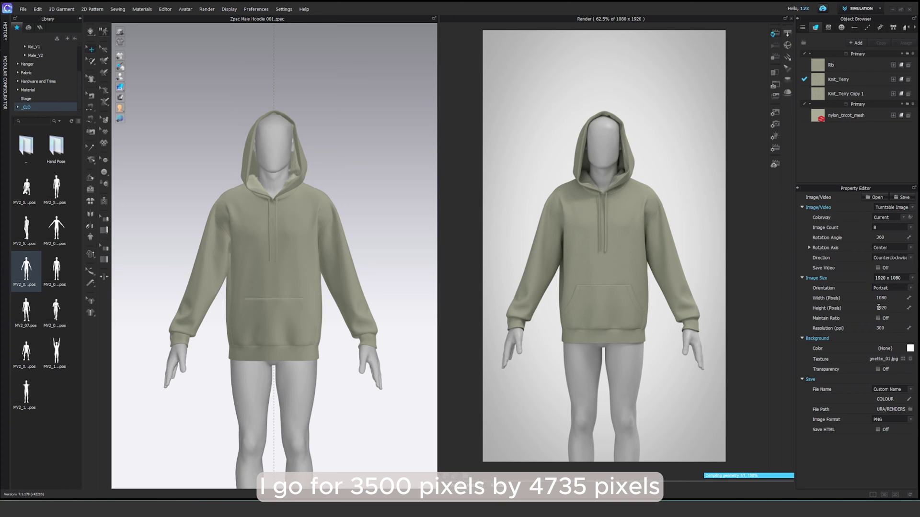
click(904, 279)
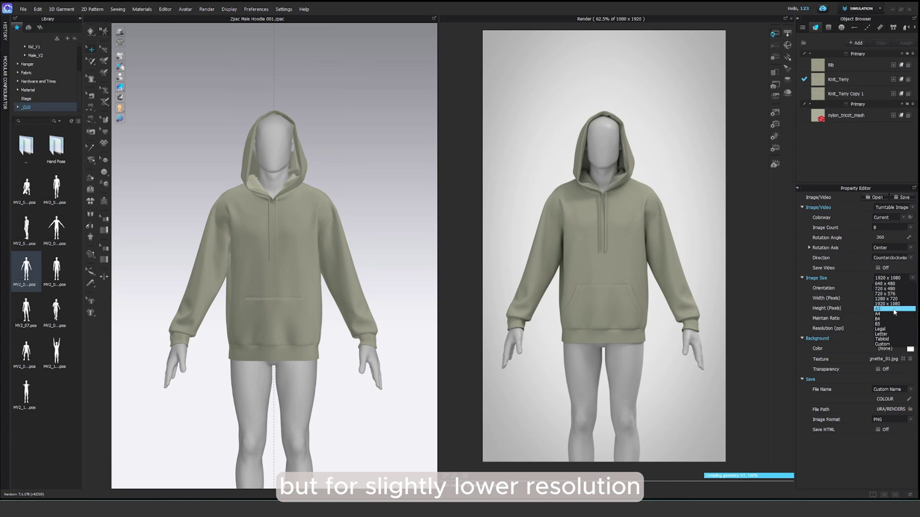
click(893, 345)
double_click(882, 297)
text(3500)
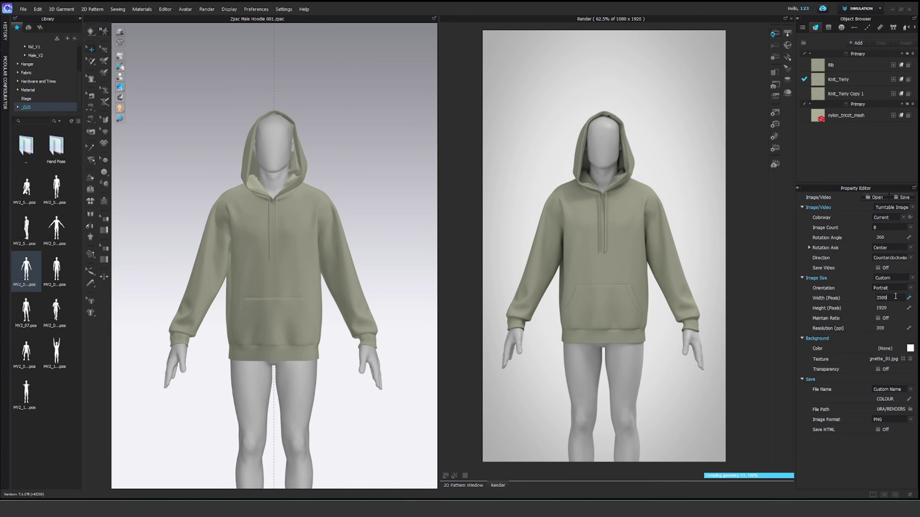
key(Return)
double_click(889, 307)
text(45)
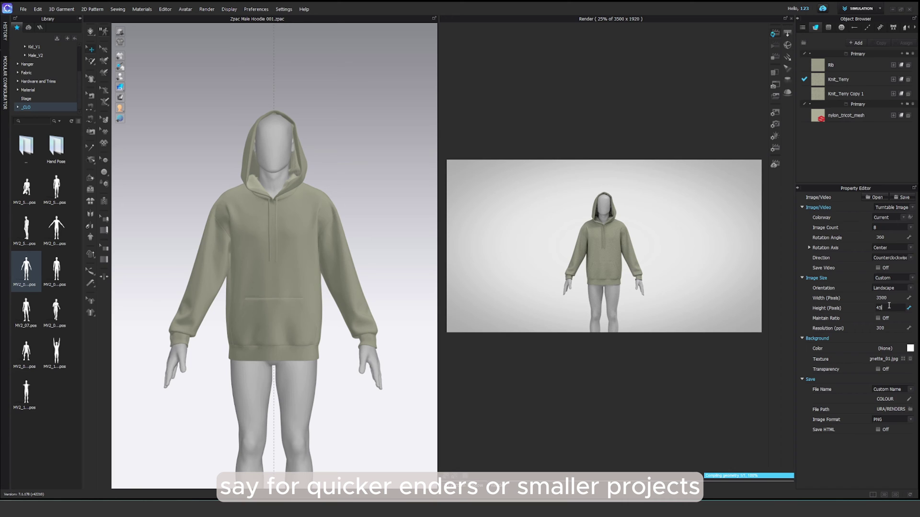
text(00)
key(Return)
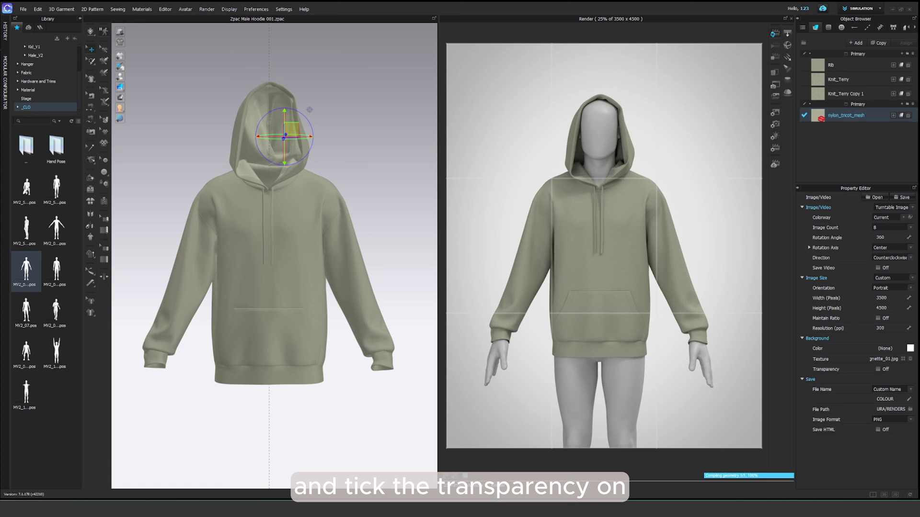
Remove the background texture and set the save folder to Render Settings
click(910, 359)
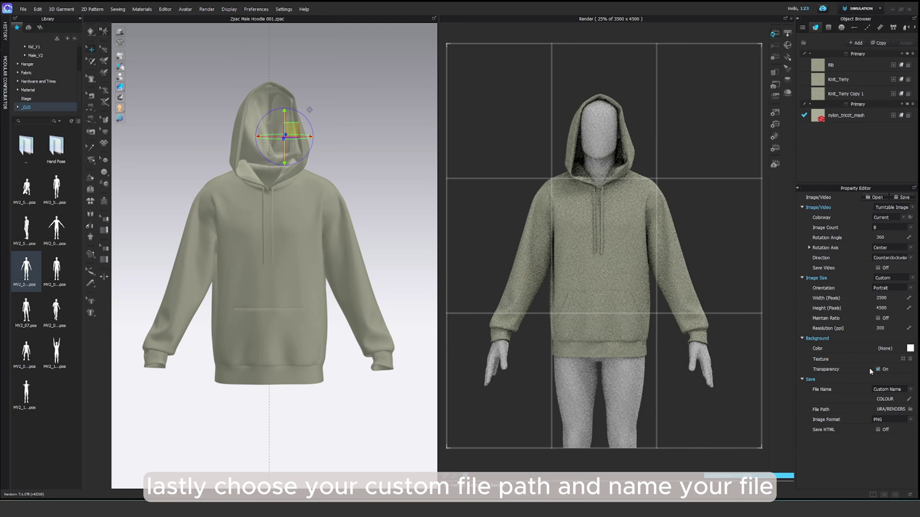
click(910, 409)
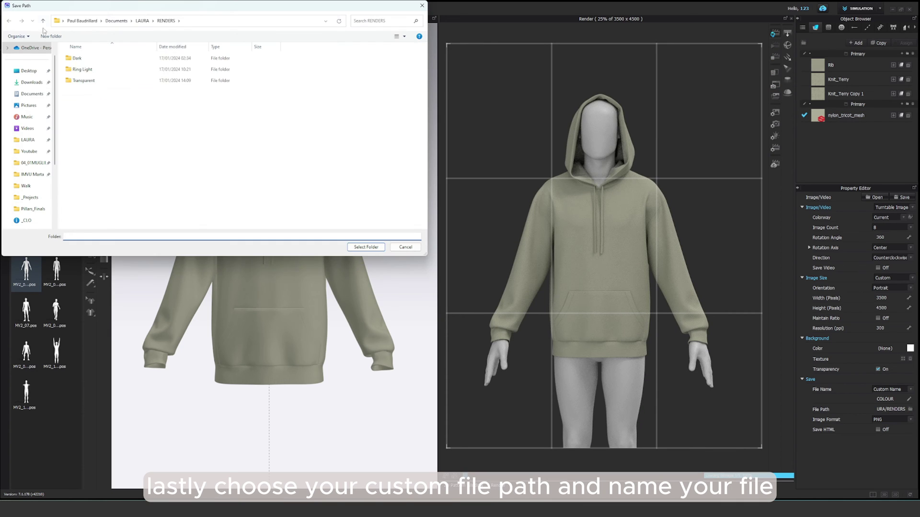
click(75, 70)
key(Return)
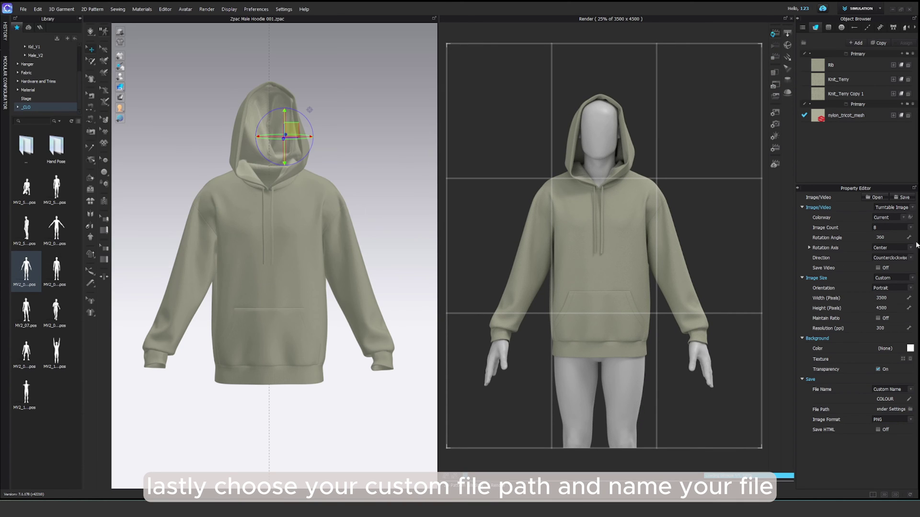
Name the output file 'hoodie' and refresh the render preview
double_click(902, 399)
text(N)
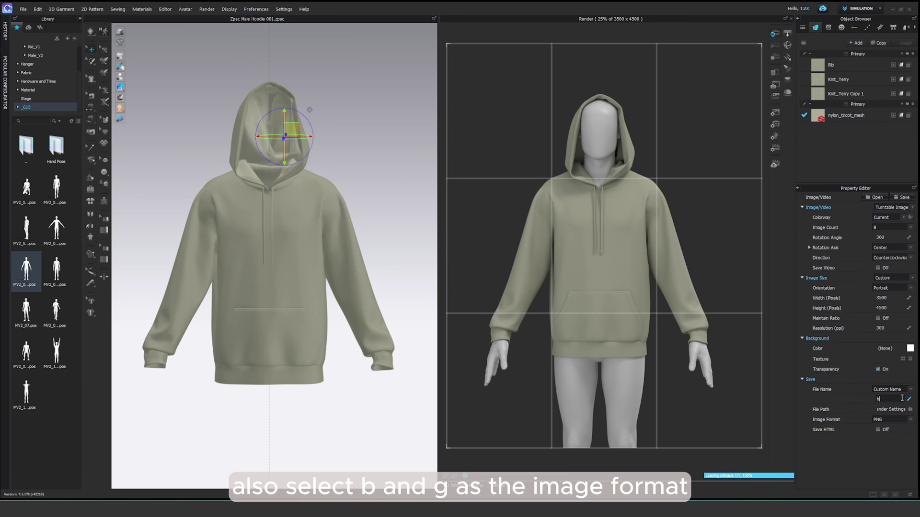
text(oodie)
key(Return)
click(774, 34)
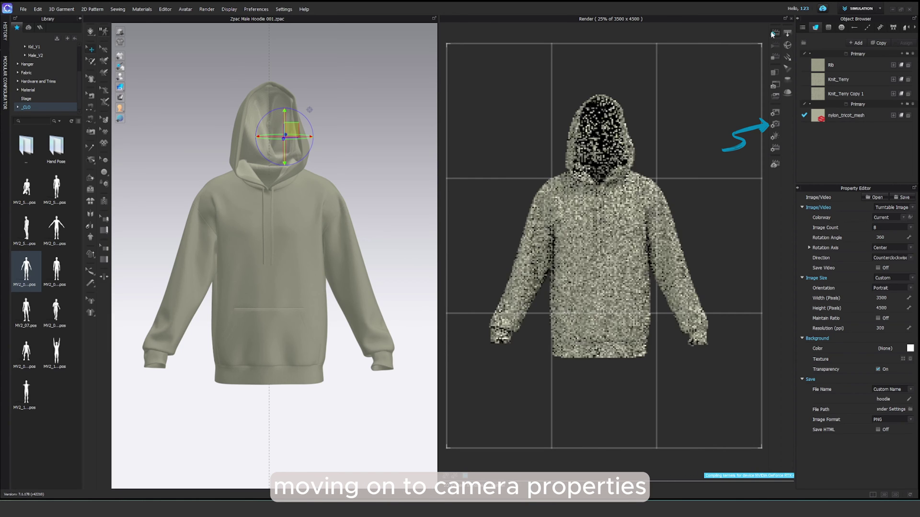
Open Camera Properties and set the field of view to 13
click(774, 124)
click(882, 227)
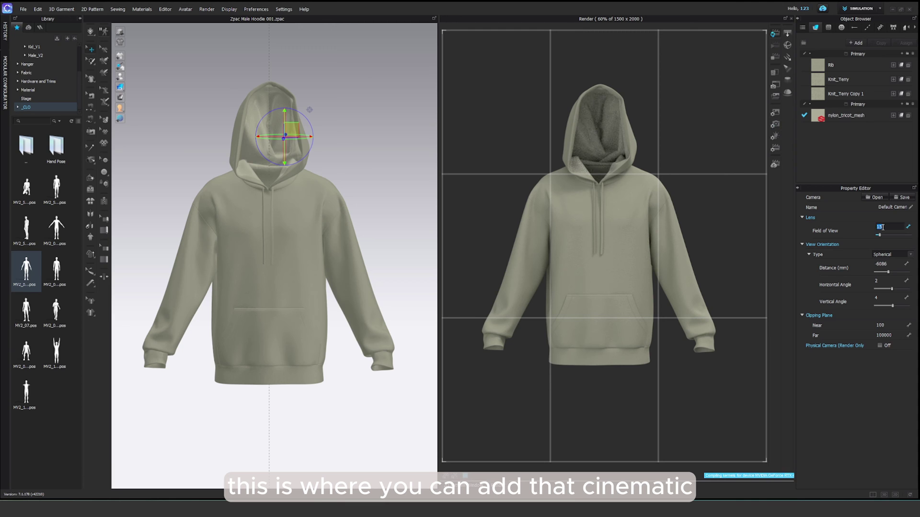
text(13)
key(Return)
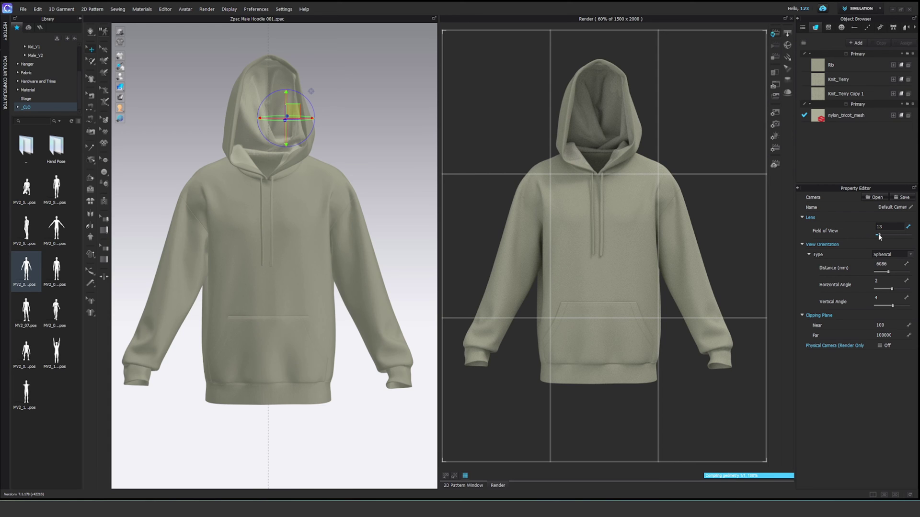
Slide the field of view through 21, 17 and 13, settling on 15
drag(878, 234, 879, 234)
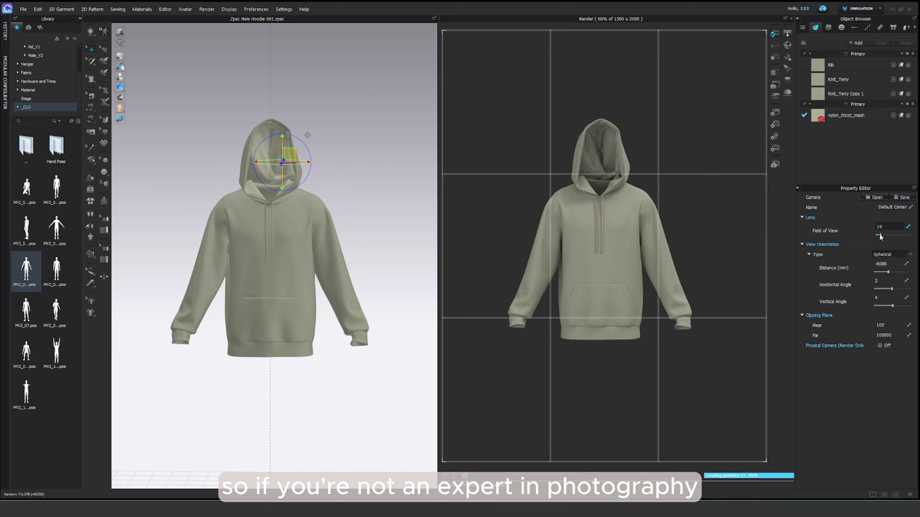
drag(878, 234, 878, 234)
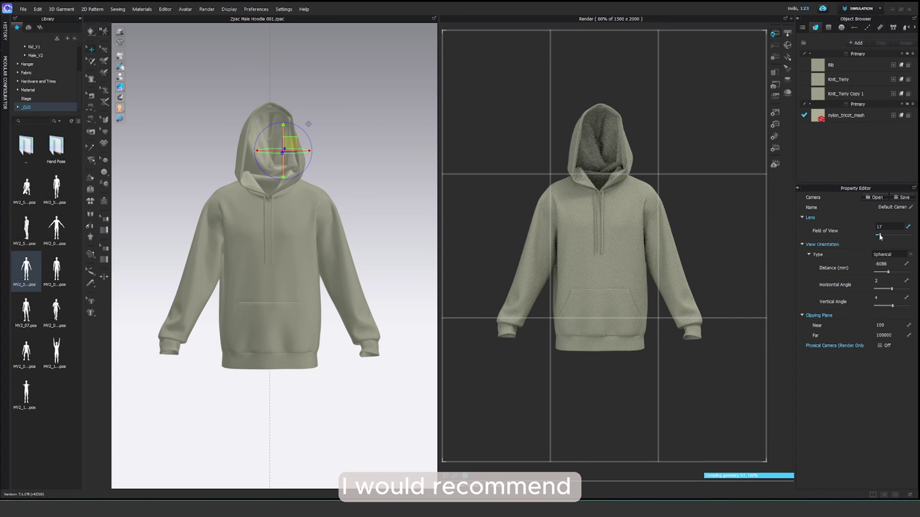
drag(879, 234, 878, 234)
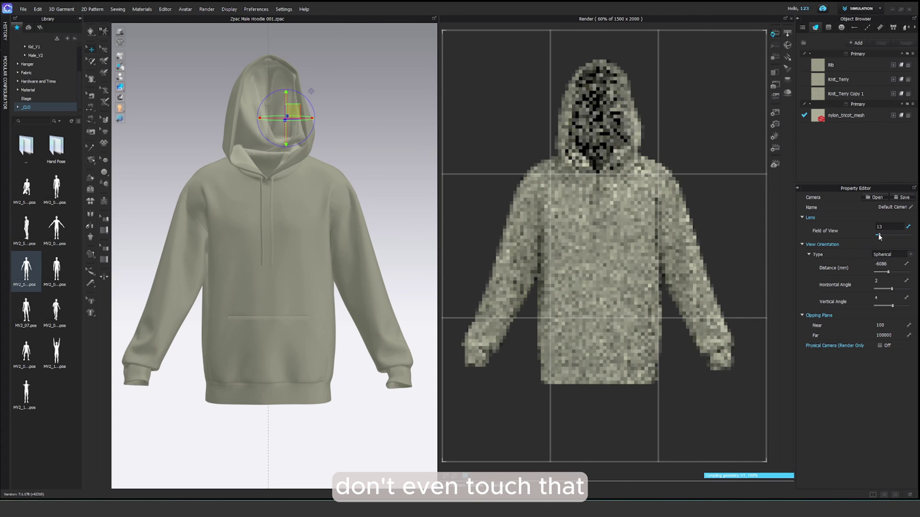
drag(879, 234, 879, 235)
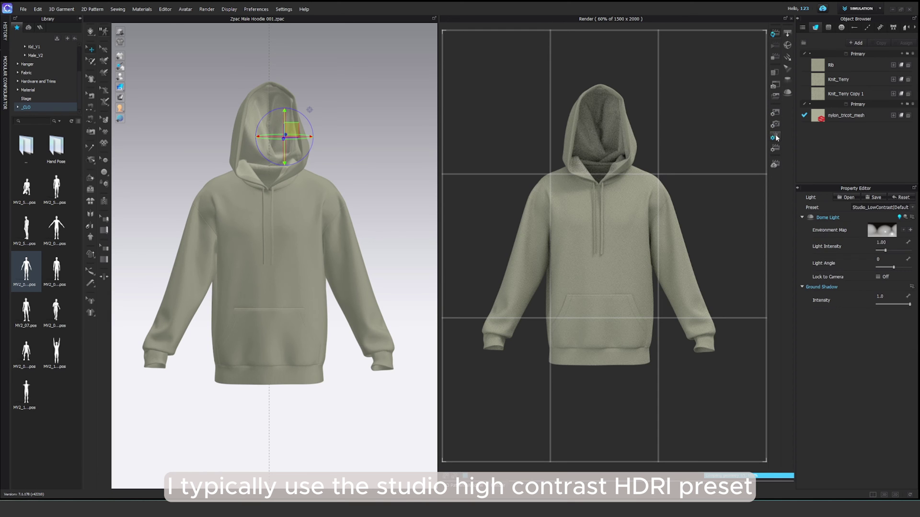
Apply the Studio_HighContrast lighting preset, set the light angle to -10, and bring up render properties
click(914, 210)
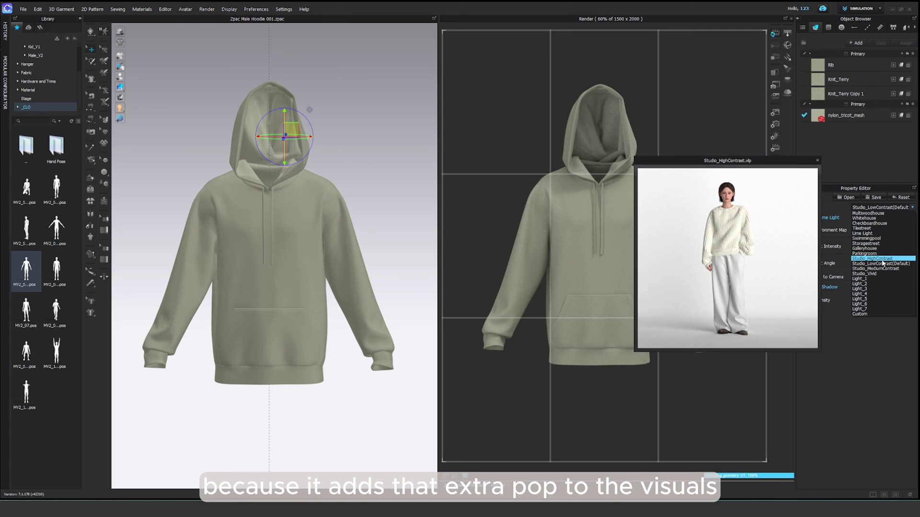
click(883, 259)
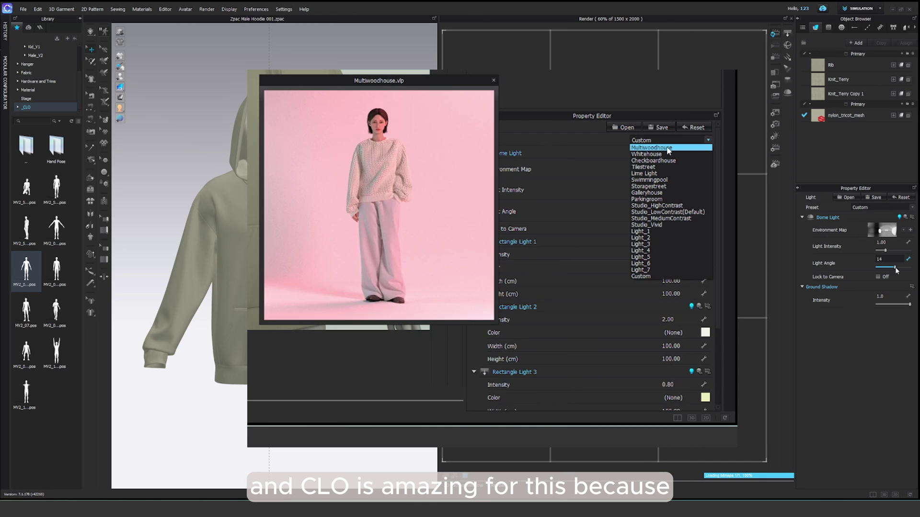
drag(895, 270, 898, 271)
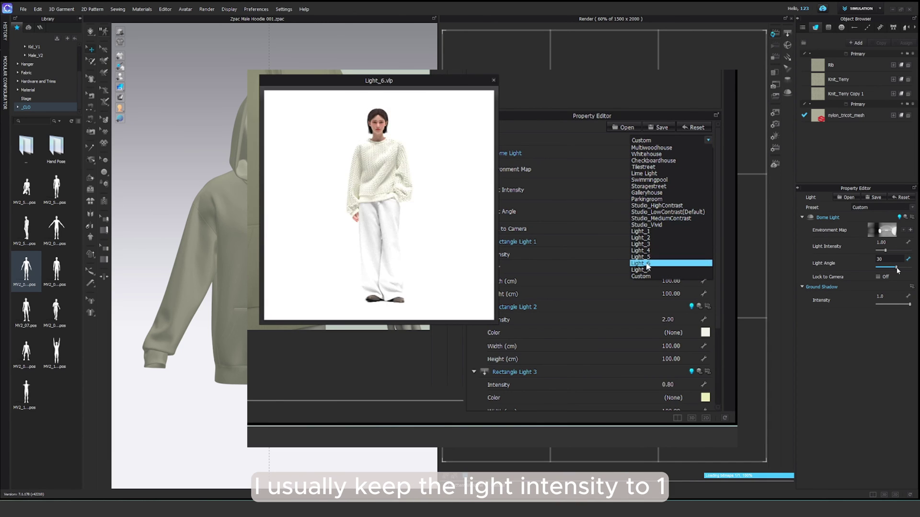
drag(897, 271, 891, 270)
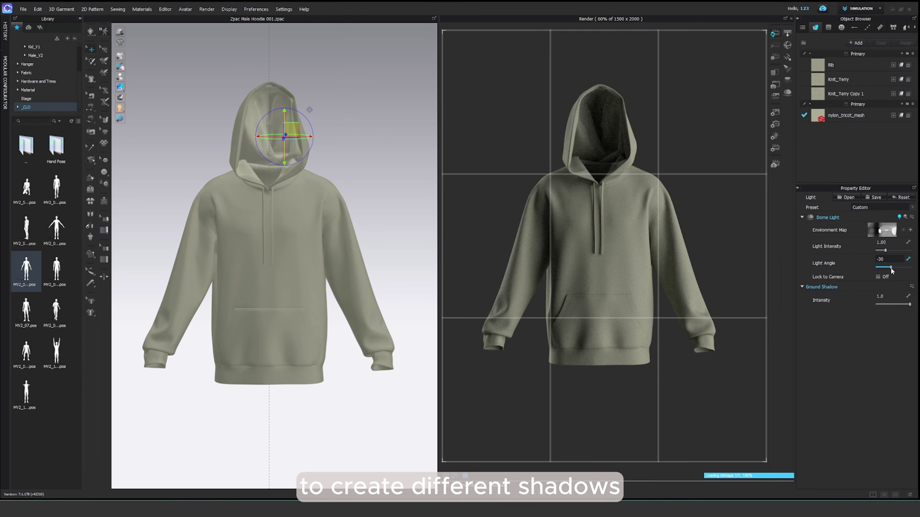
drag(891, 271, 893, 272)
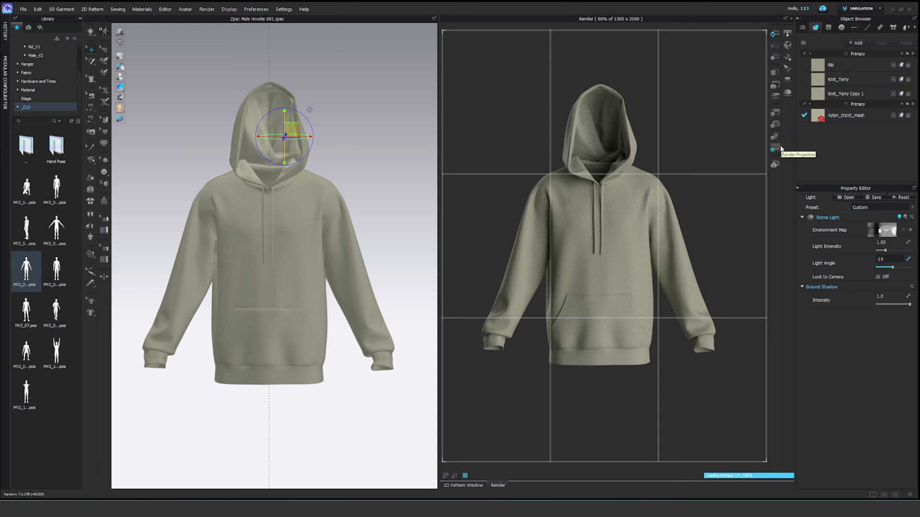
click(878, 277)
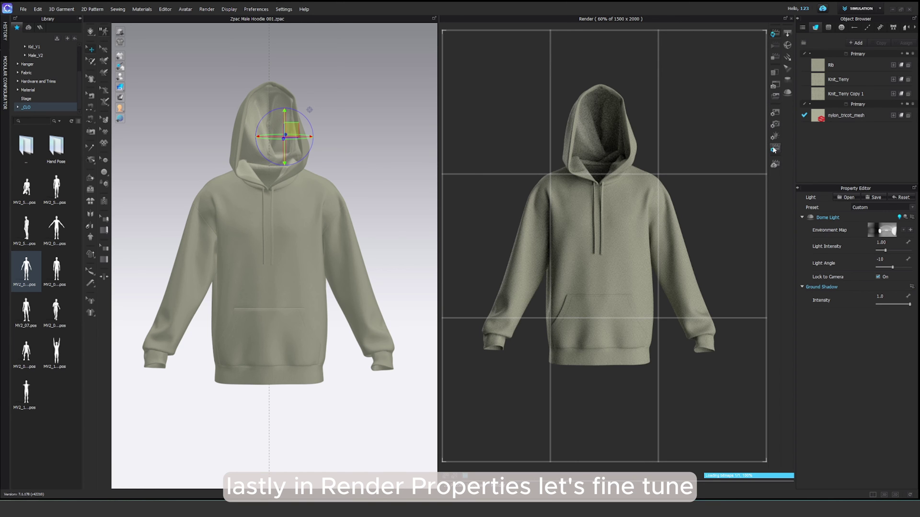
click(774, 149)
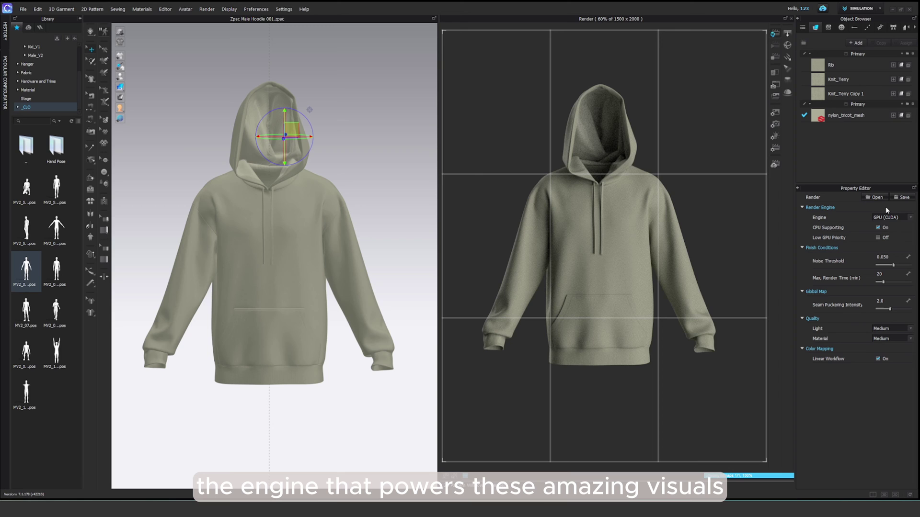
click(909, 218)
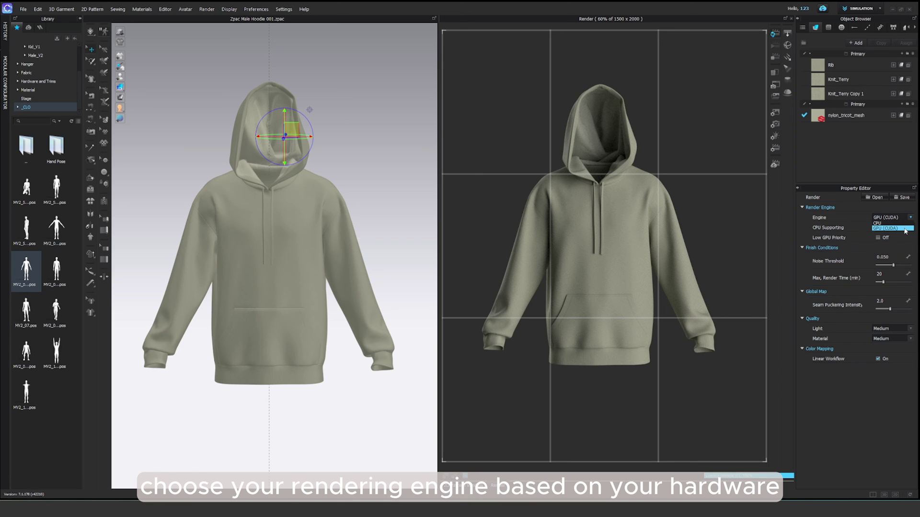
click(905, 228)
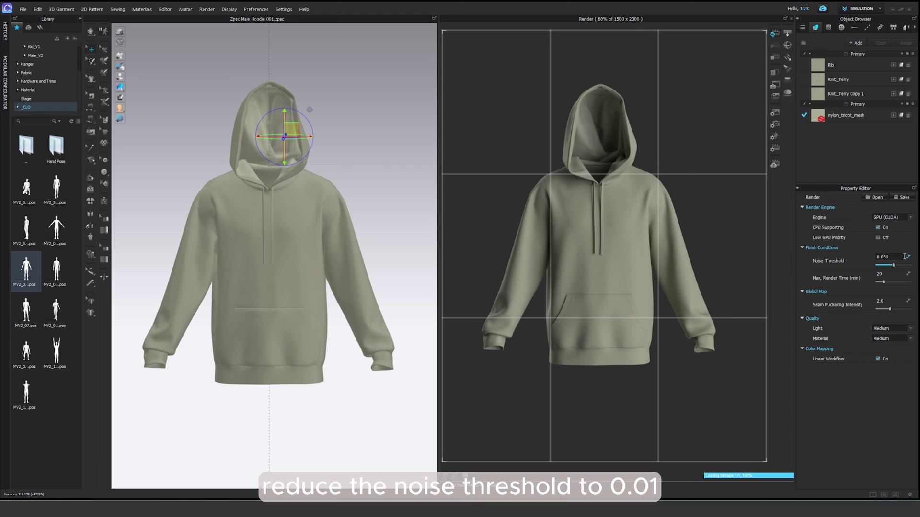
Lower the noise threshold to 0.010, keeping max render time at 20 minutes
double_click(903, 256)
text(0.)
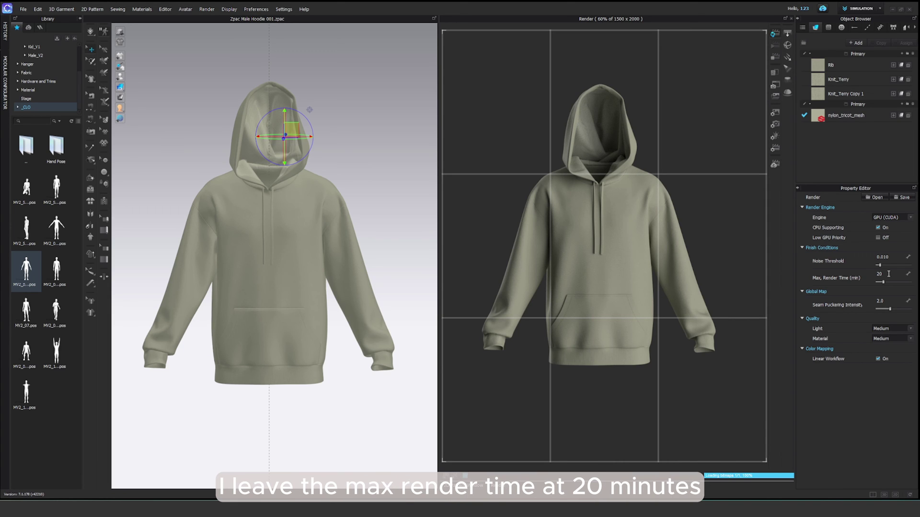
click(888, 274)
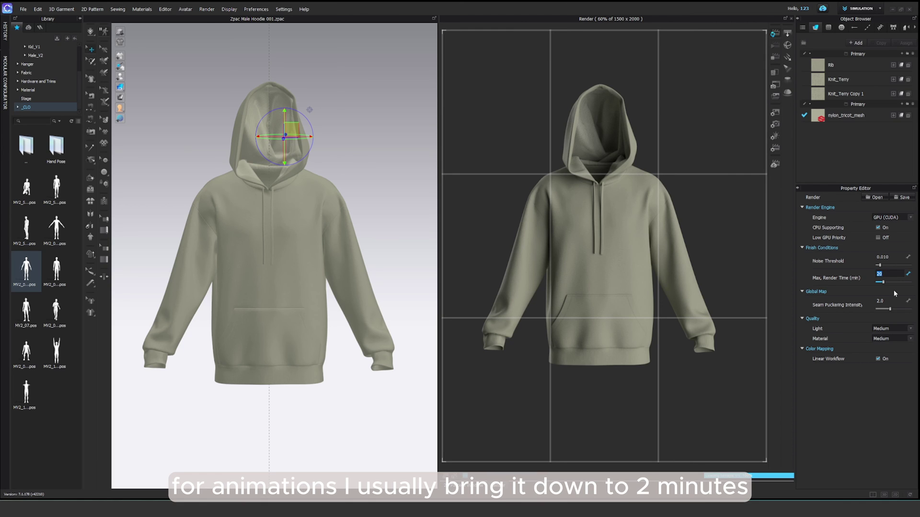
click(894, 293)
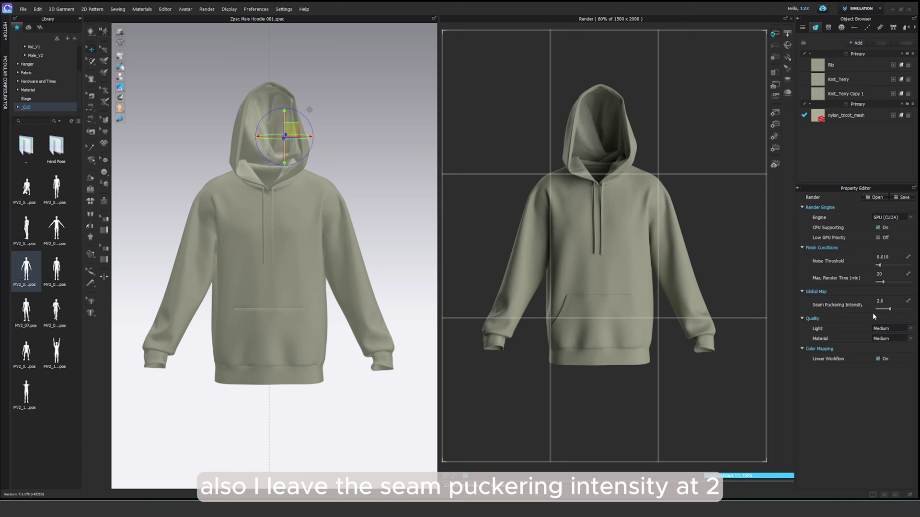
Set both light quality and material quality to Very High
click(907, 329)
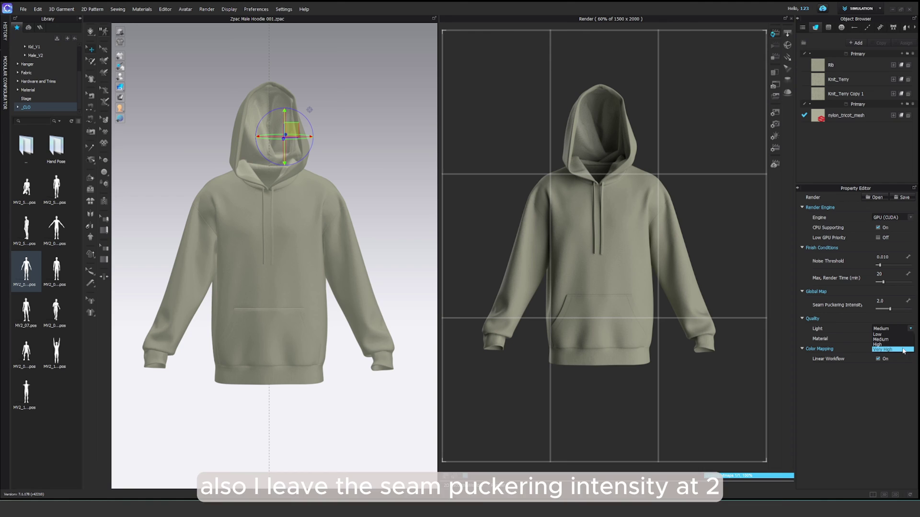
click(907, 340)
click(910, 339)
click(900, 360)
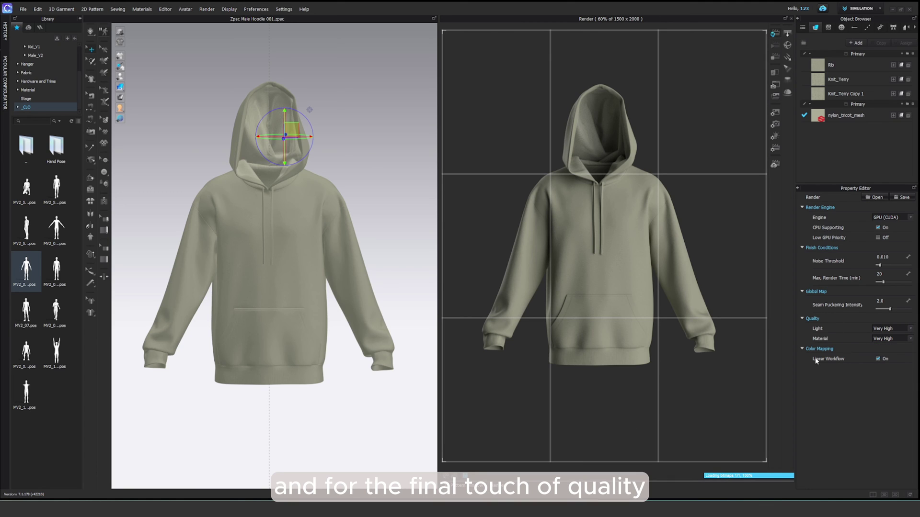
Run the final render, open its output folder and page through the hoodie PNGs to hoodie_6.png
click(776, 46)
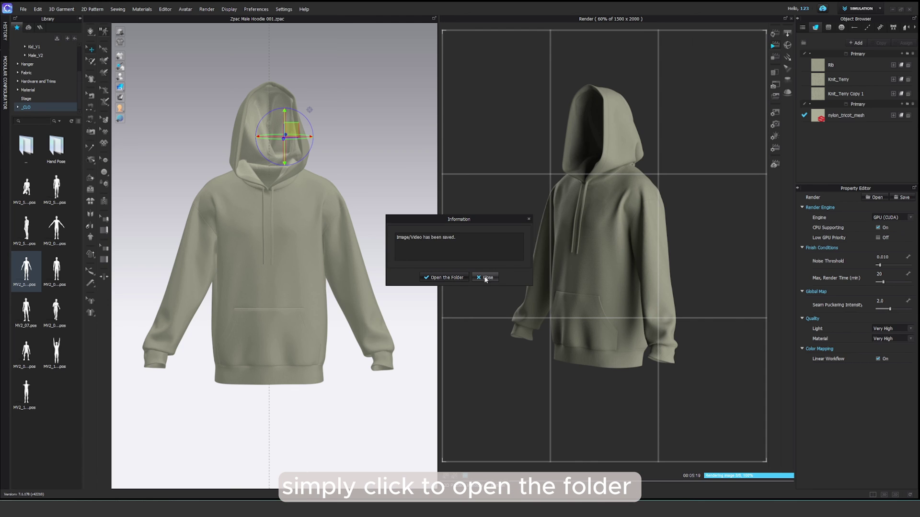
click(453, 280)
double_click(206, 169)
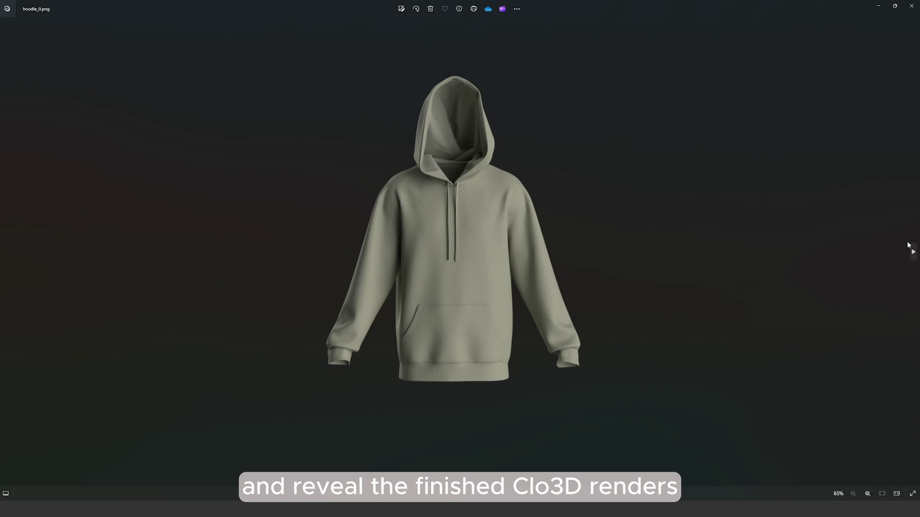
click(913, 252)
click(913, 252)
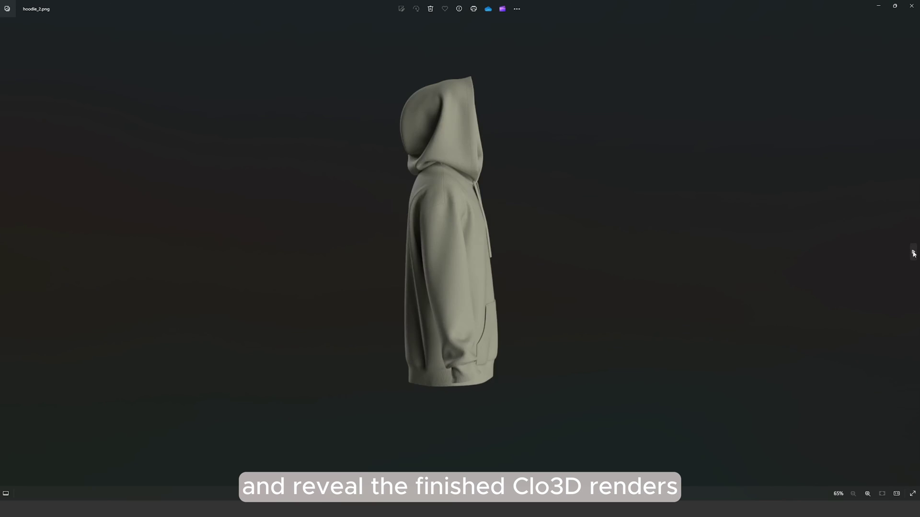
click(912, 251)
click(913, 251)
click(913, 252)
click(913, 251)
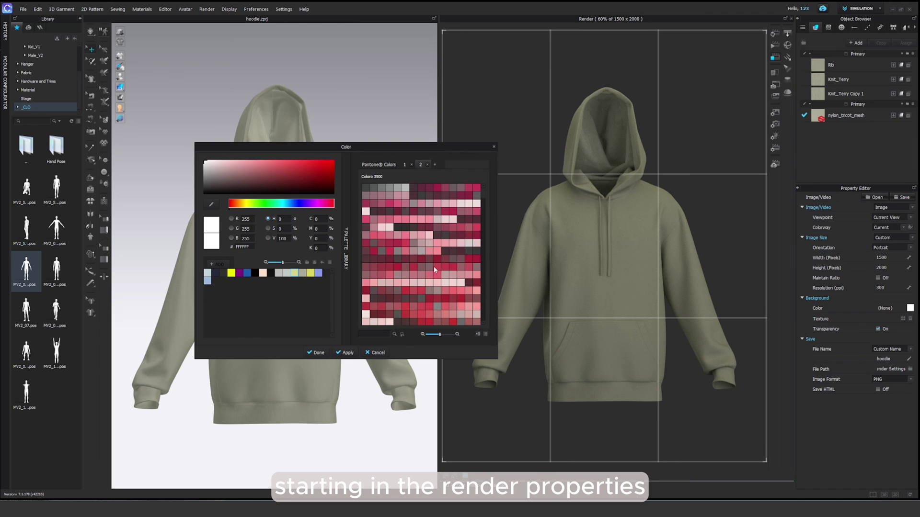
Make the render background a solid grey-green colour with transparency turned off
click(286, 273)
click(316, 353)
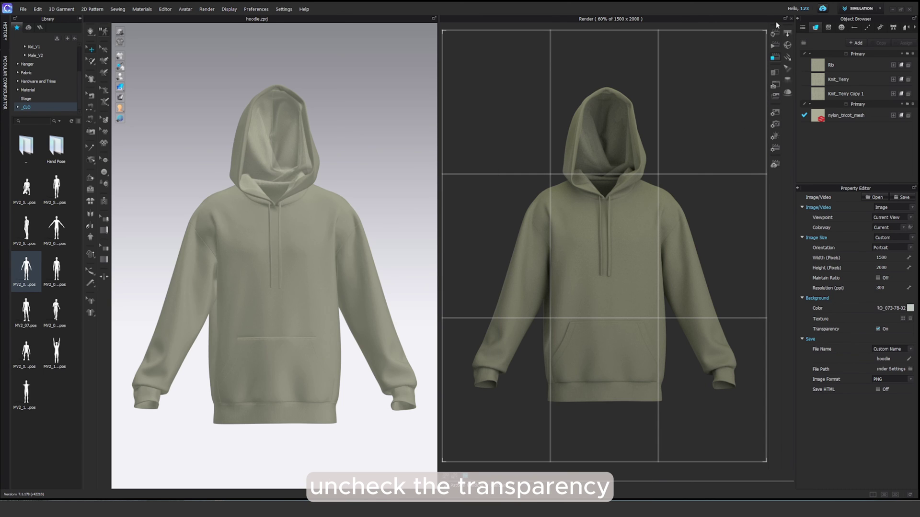
click(878, 330)
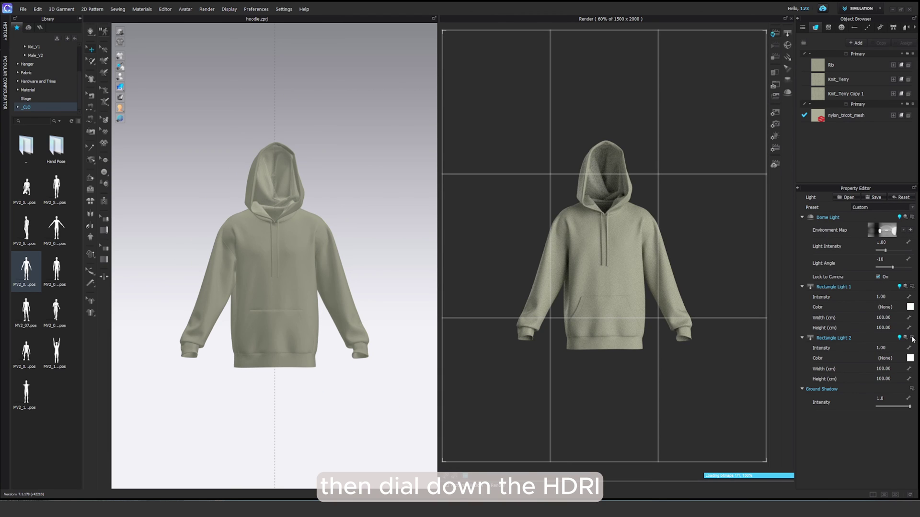
Lower the dome light intensity to 0.50
click(899, 243)
text(0.5)
key(Return)
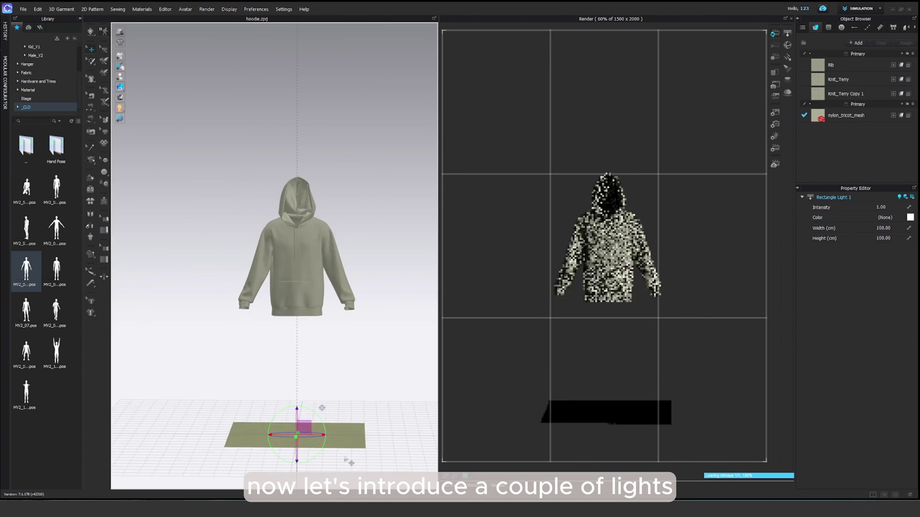
Position the rectangle lights beside the hoodie and reset the 3D view to the front
drag(297, 390, 387, 374)
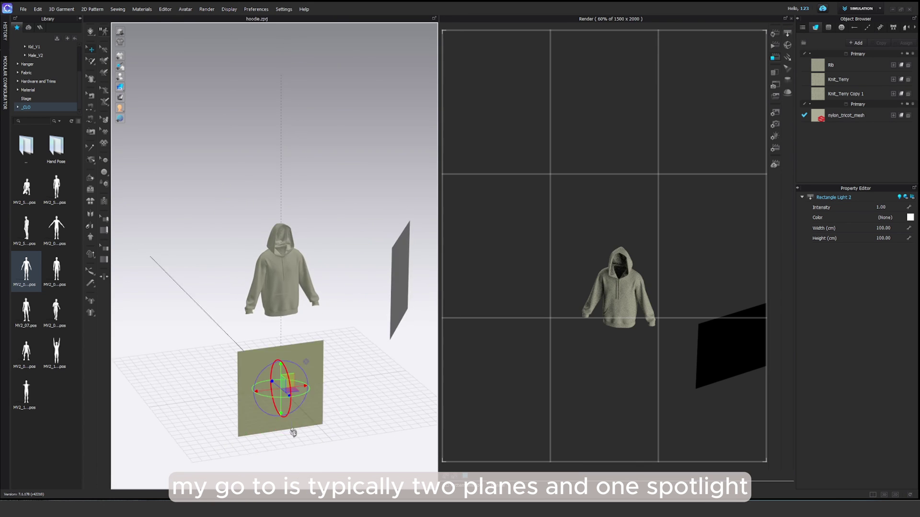
drag(267, 387, 217, 340)
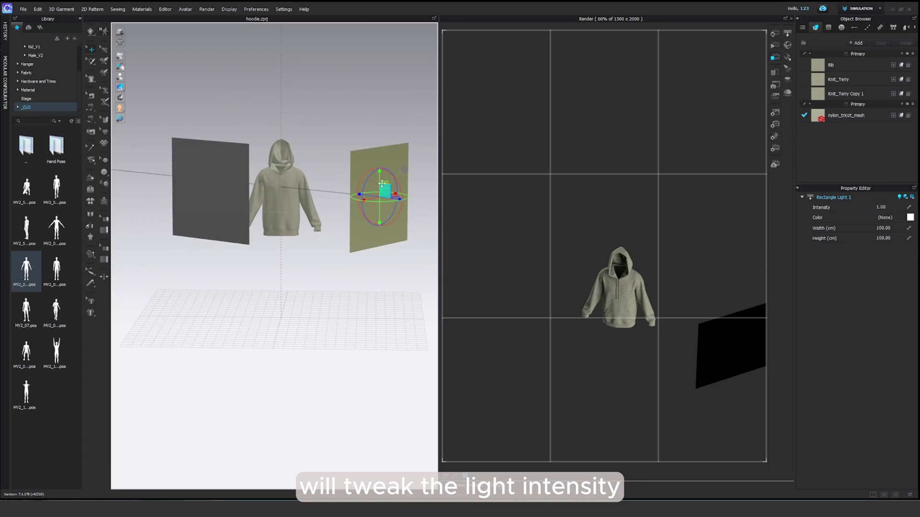
right_click(373, 143)
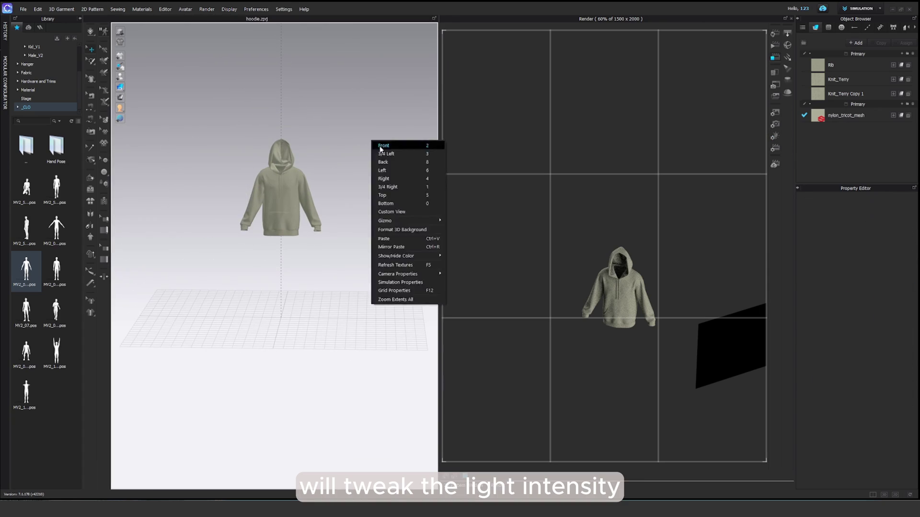
click(384, 146)
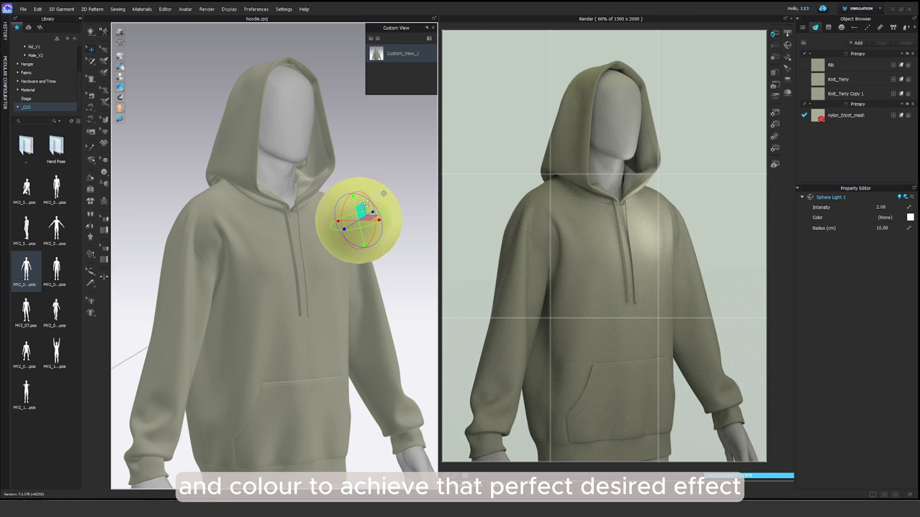
Place the sphere light up-right of the chest at intensity 3.00, and enable physical camera depth of field
drag(367, 203, 409, 147)
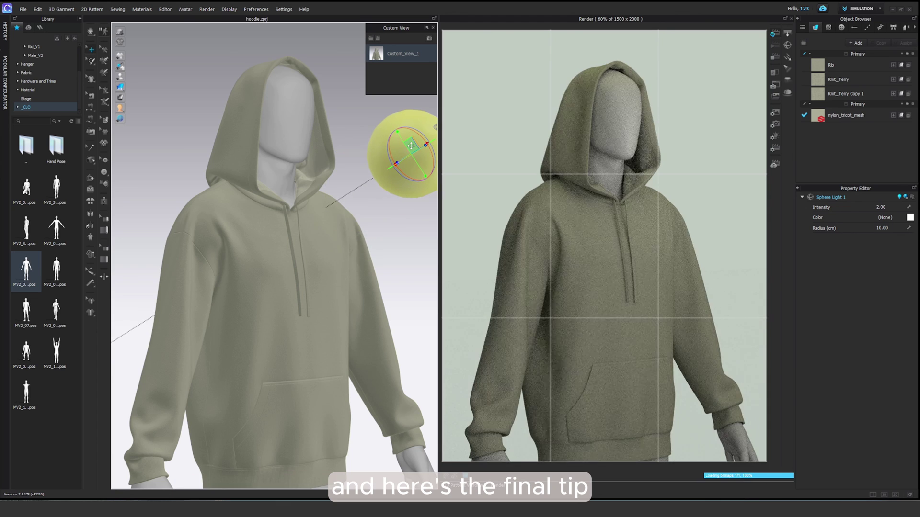
double_click(880, 207)
text(3)
key(Return)
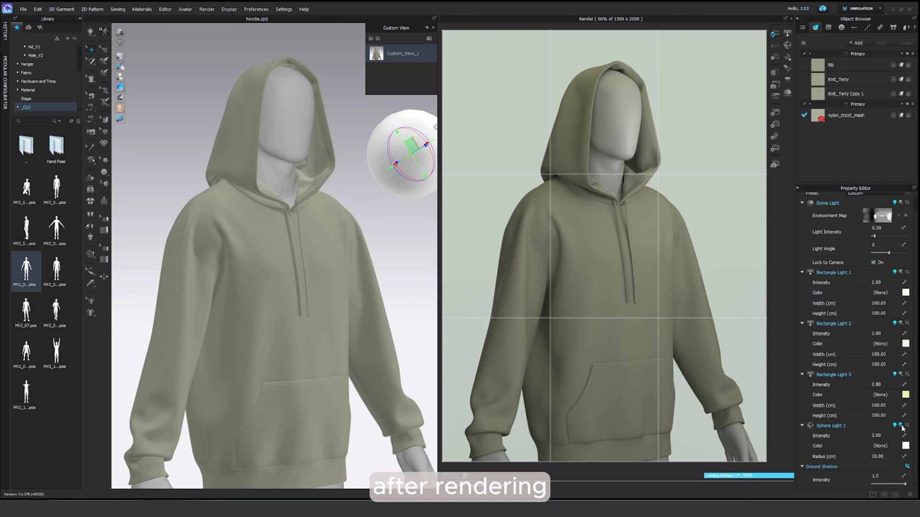
click(880, 346)
click(878, 365)
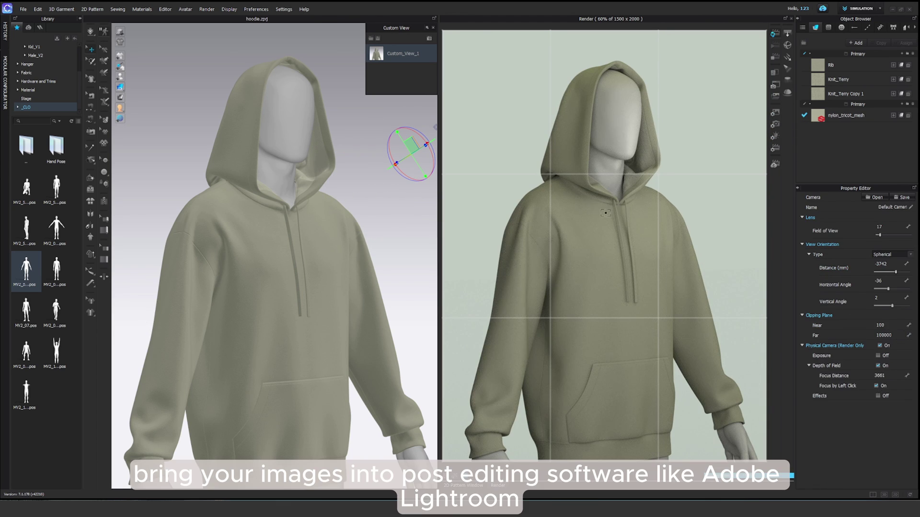
Auto-tone the hoodie render, then raise exposure to +0.47 and lower highlights to -10
click(623, 204)
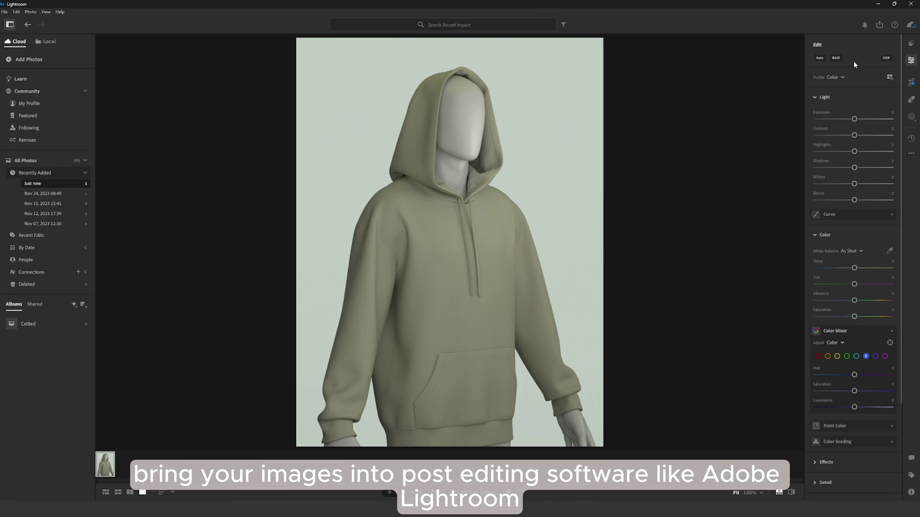
click(820, 58)
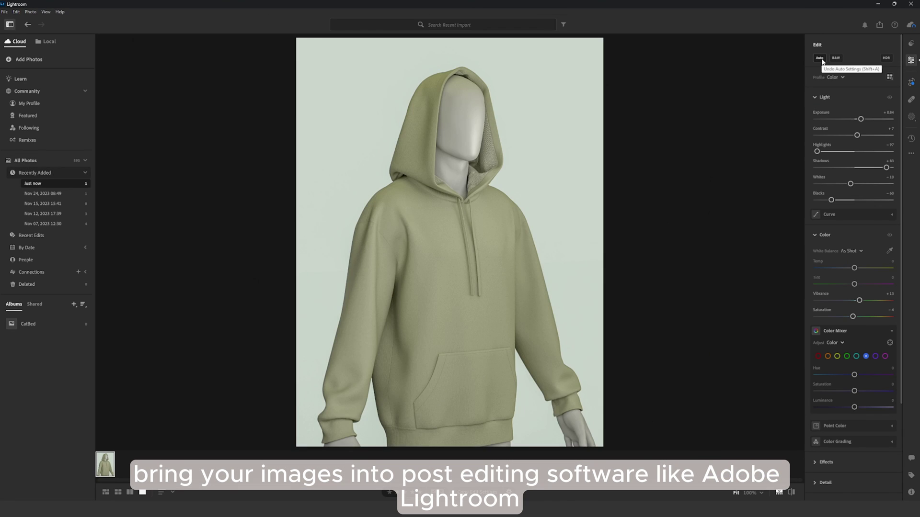
drag(854, 119, 858, 139)
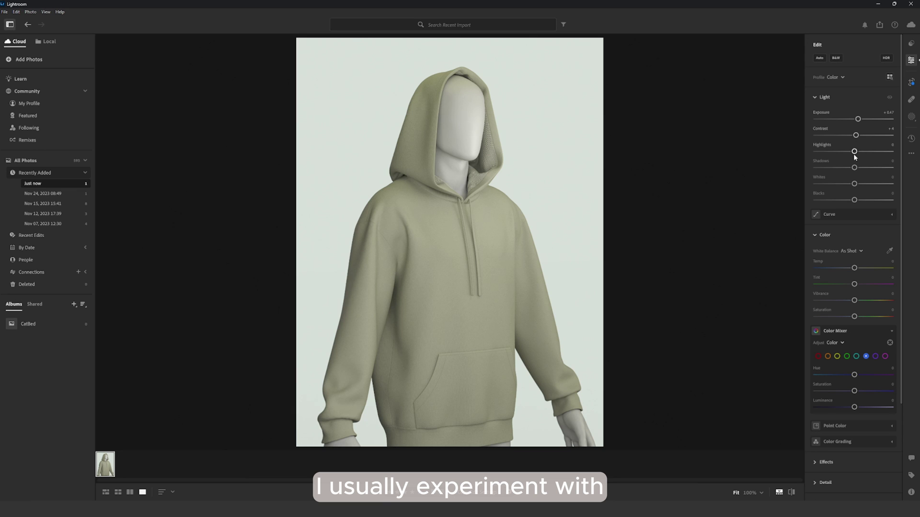
drag(855, 152, 844, 201)
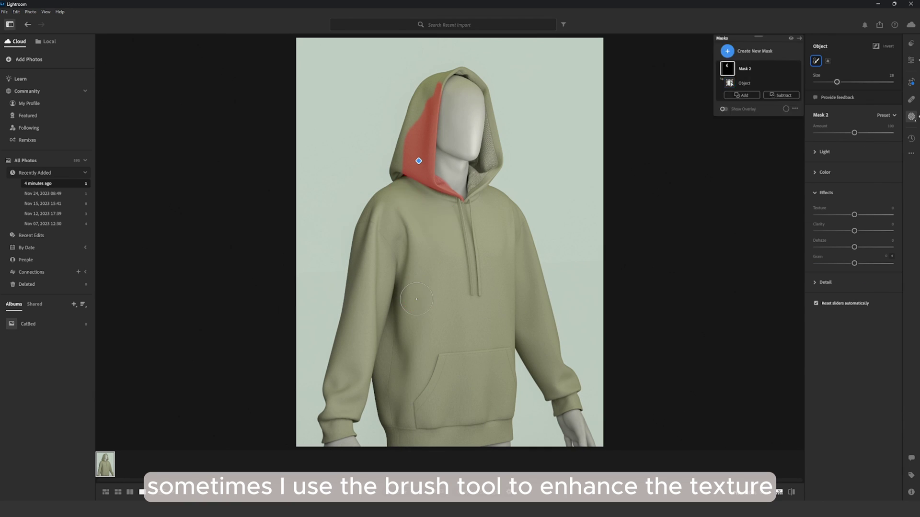
Mask the hoodie front, left sleeve and hem, and increase Texture on the mask
drag(429, 266, 402, 417)
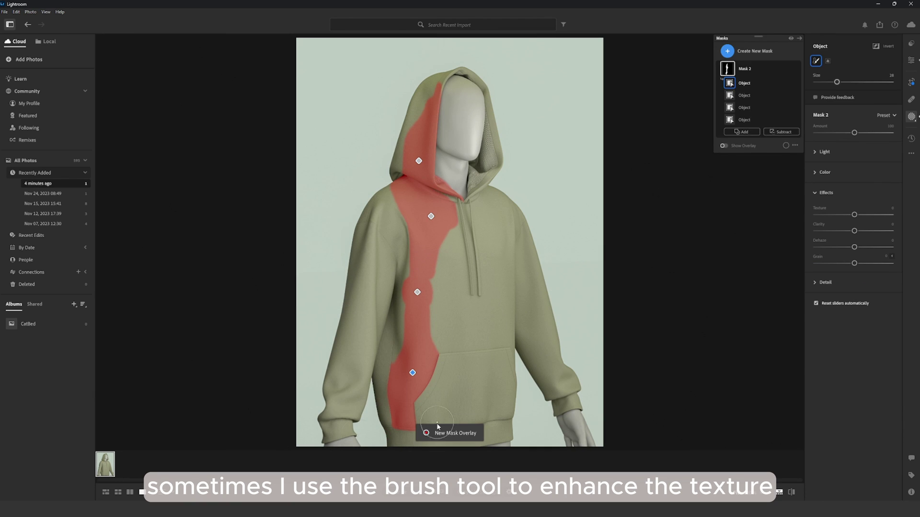
mouse_move(338, 429)
mouse_down()
mouse_move(352, 381)
mouse_move(355, 253)
mouse_up()
drag(510, 434, 402, 433)
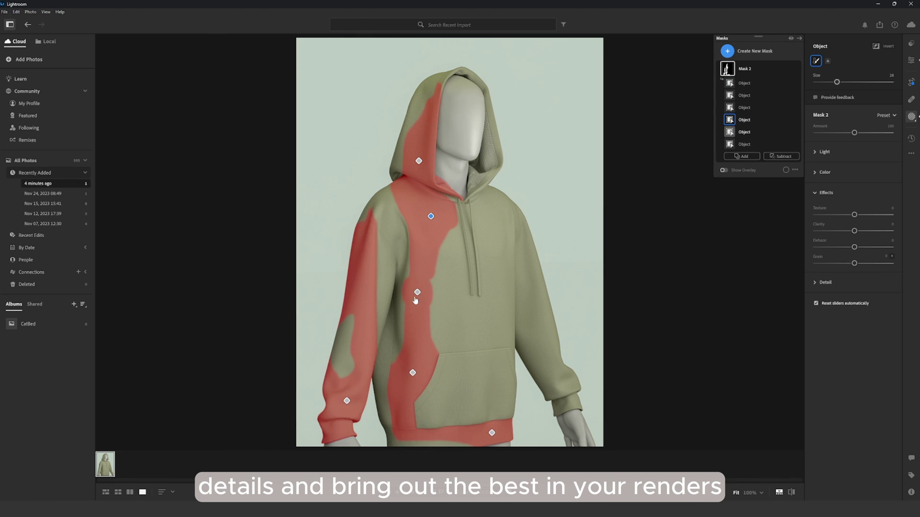
click(738, 107)
mouse_move(856, 216)
mouse_down()
mouse_move(856, 148)
mouse_move(886, 147)
mouse_move(862, 148)
mouse_up()
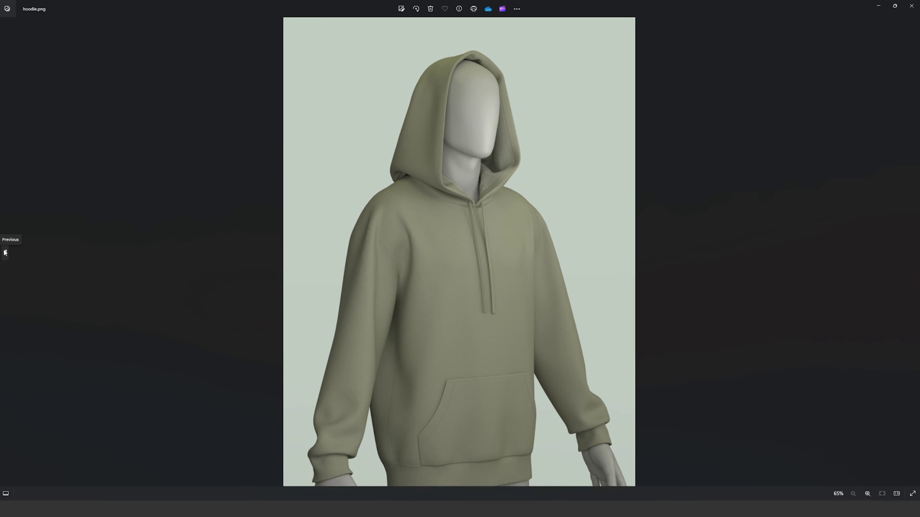
Go back to the edited hoodie.jpg in Photos to compare it with the original render
click(5, 252)
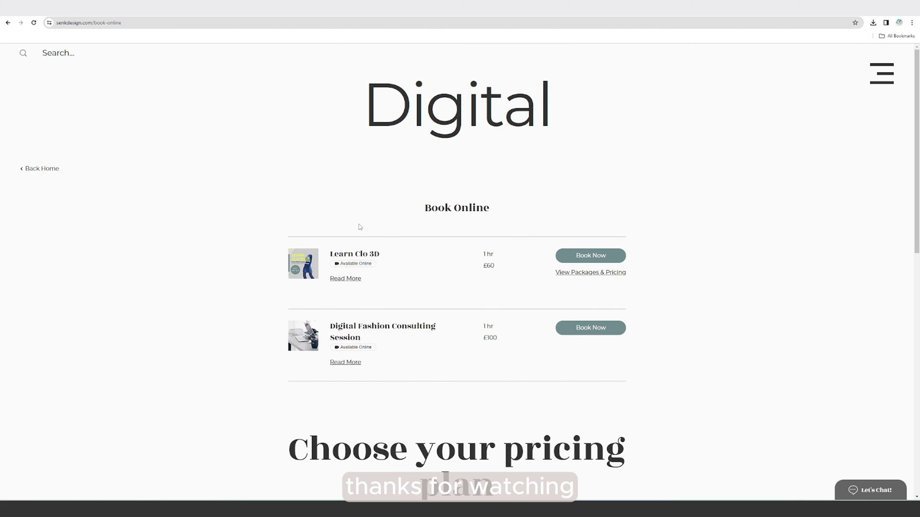
Open the Digital Fashion Consulting Session details and choose Book Now to reach its calendar
scroll(872, 202, down, 1)
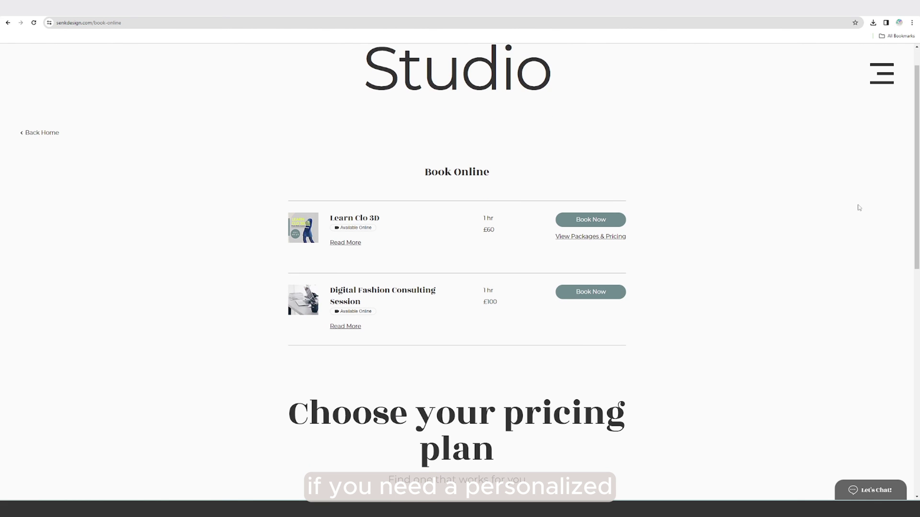
click(358, 328)
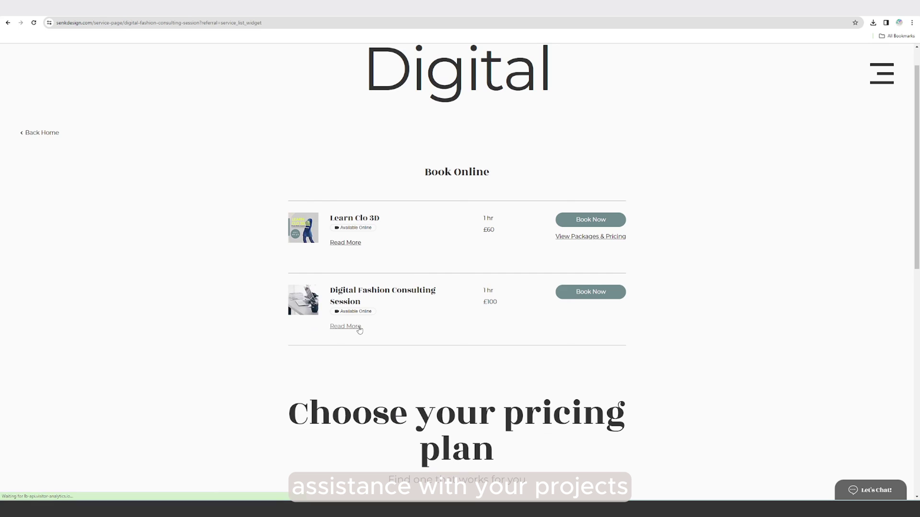
scroll(717, 253, down, 2)
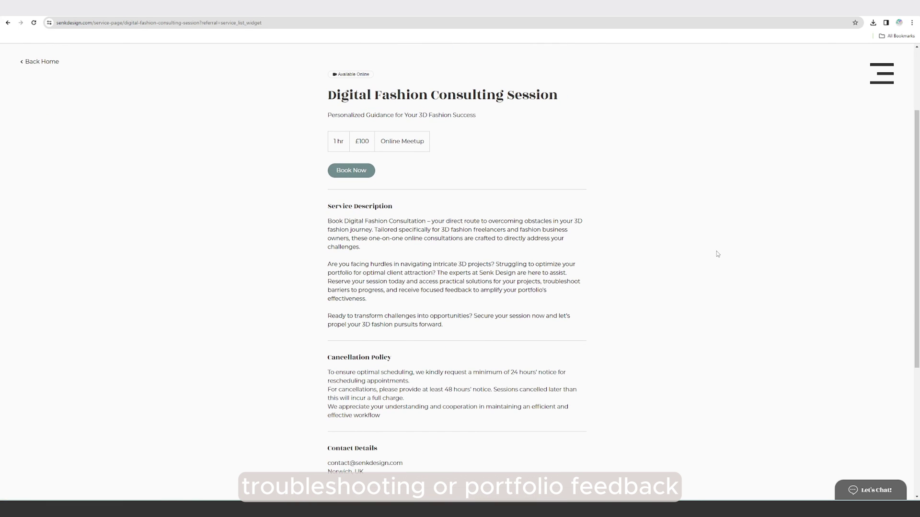
scroll(717, 253, up, 2)
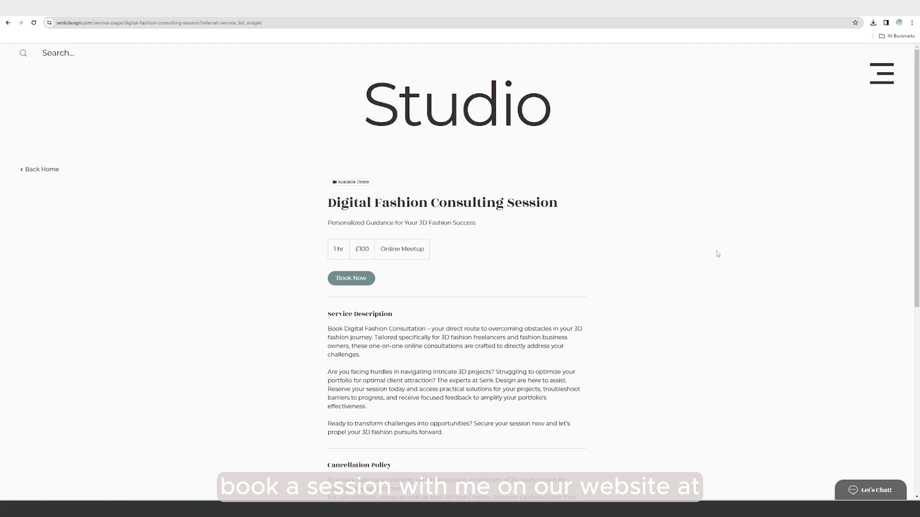
click(362, 279)
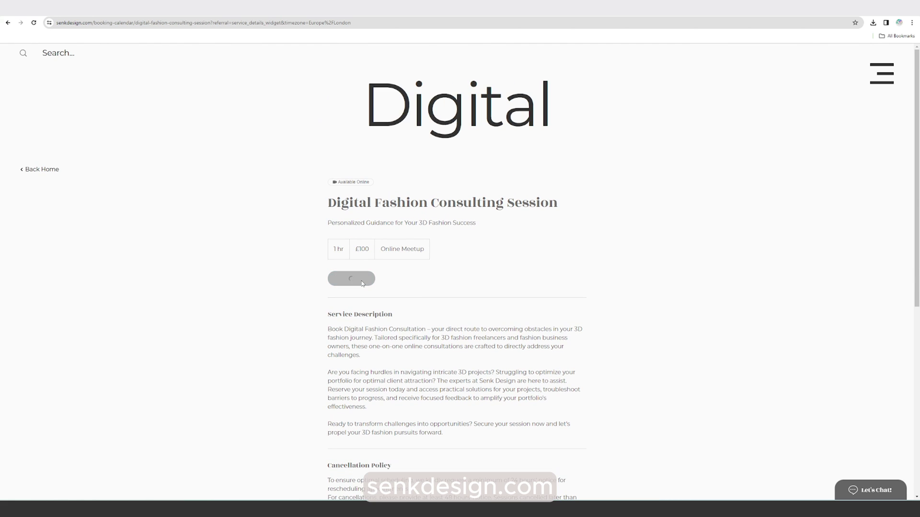